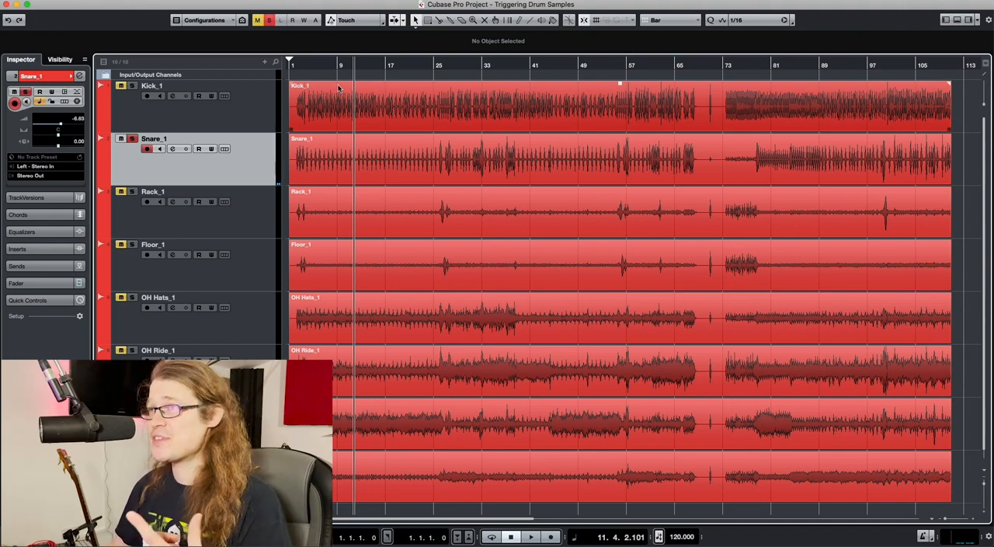
# Add a sampler track named Snare Sampler below the Snare_1 track
pyautogui.click(265, 62)
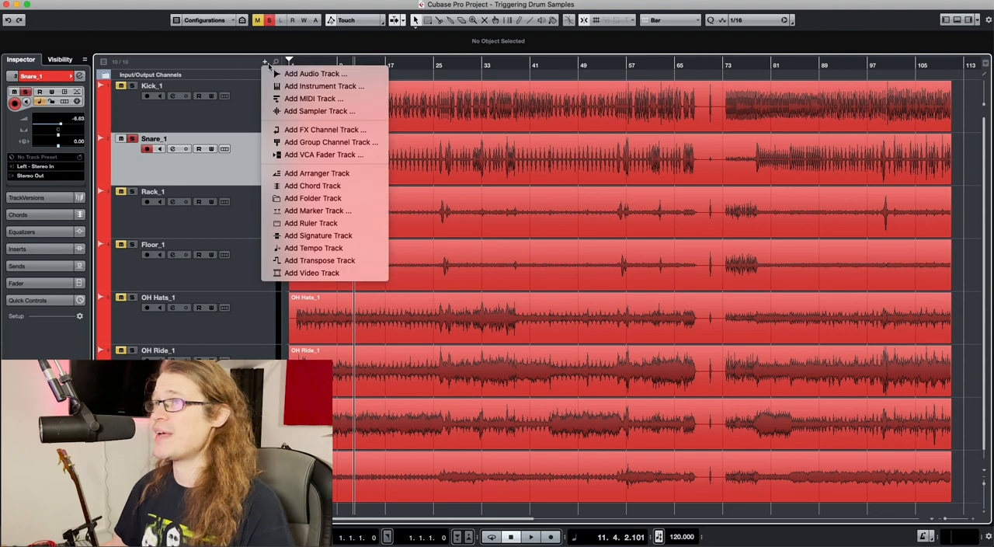
pyautogui.click(326, 112)
pyautogui.write('Snare Sampler')
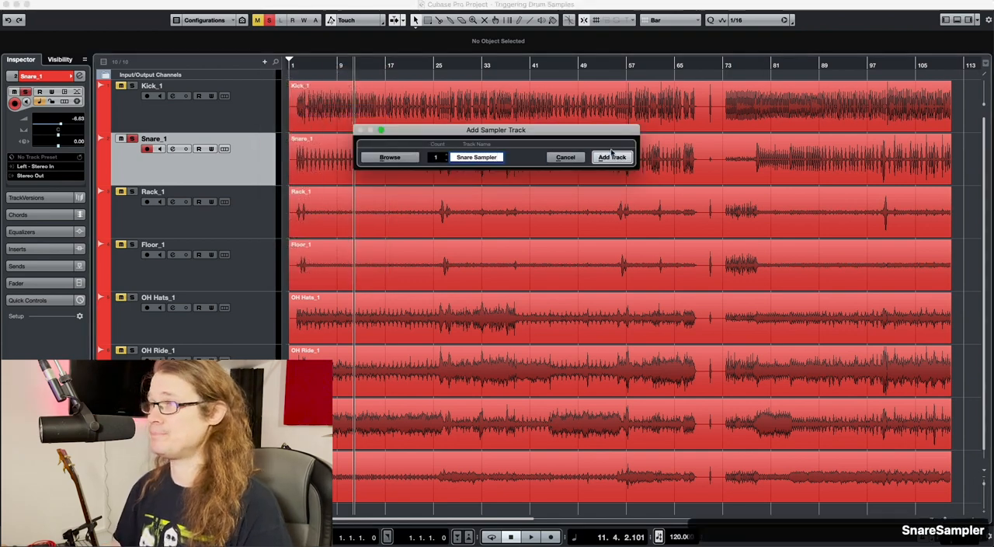
pyautogui.click(612, 157)
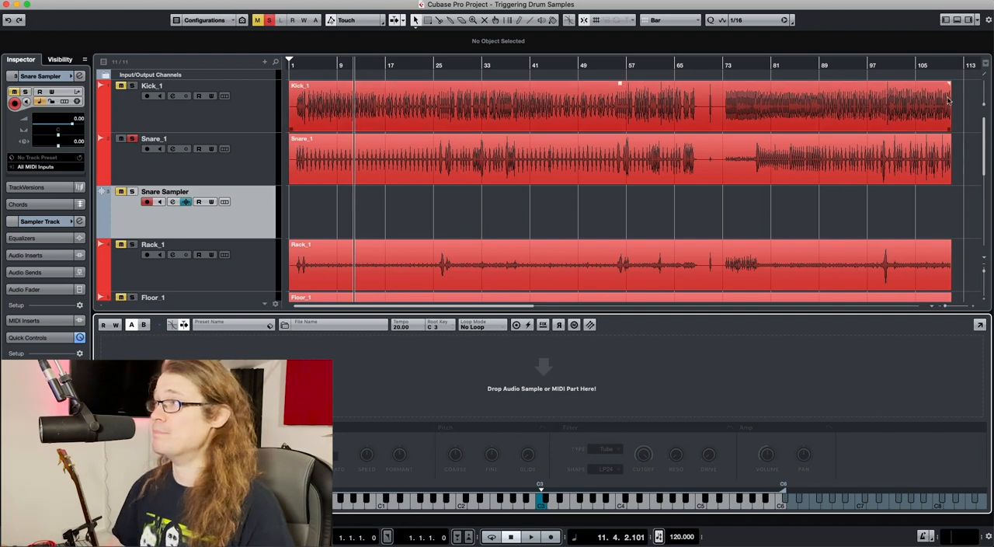
# Preview the sample 01 Ludwig 402 Processed from the project folder and load it into the Snare Sampler track
pyautogui.click(968, 20)
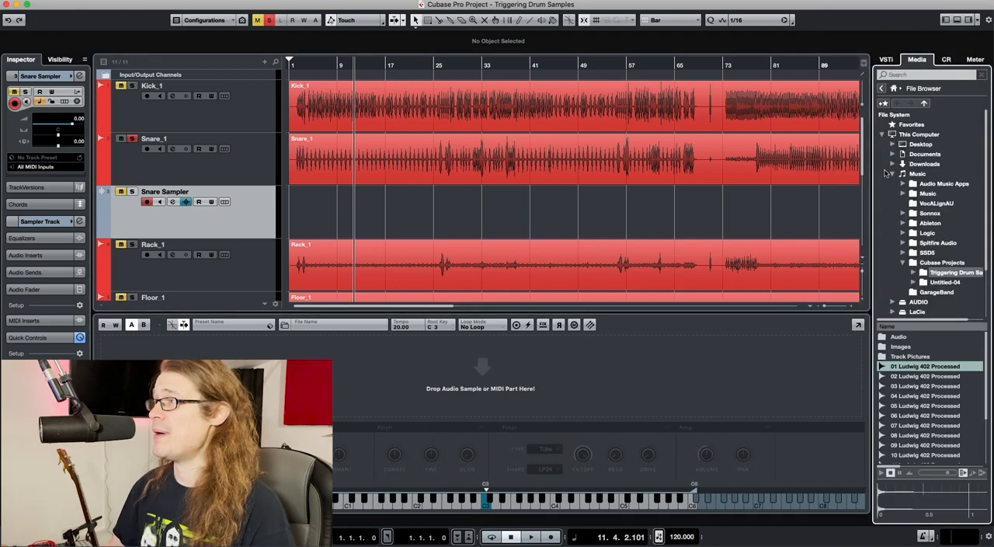
pyautogui.click(912, 370)
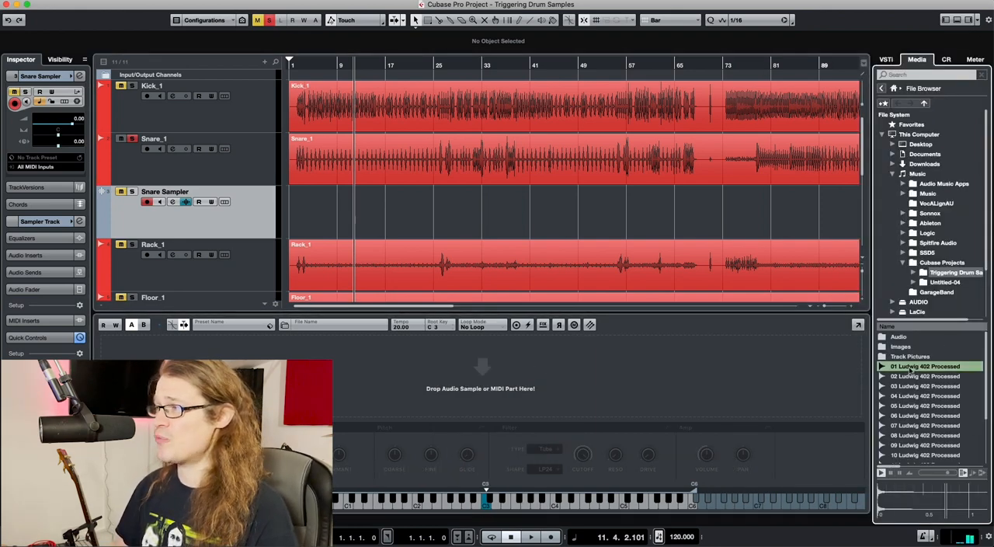
pyautogui.moveTo(910, 371); pyautogui.dragTo(516, 392)
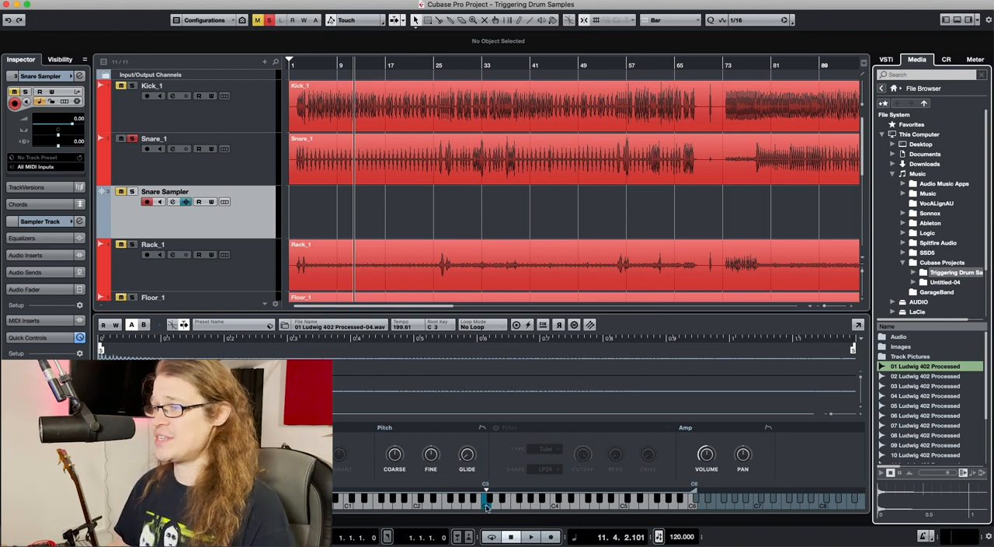
# Solo the Snare Sampler track and audition the loaded sample across lower notes and back up to its root key
pyautogui.click(132, 191)
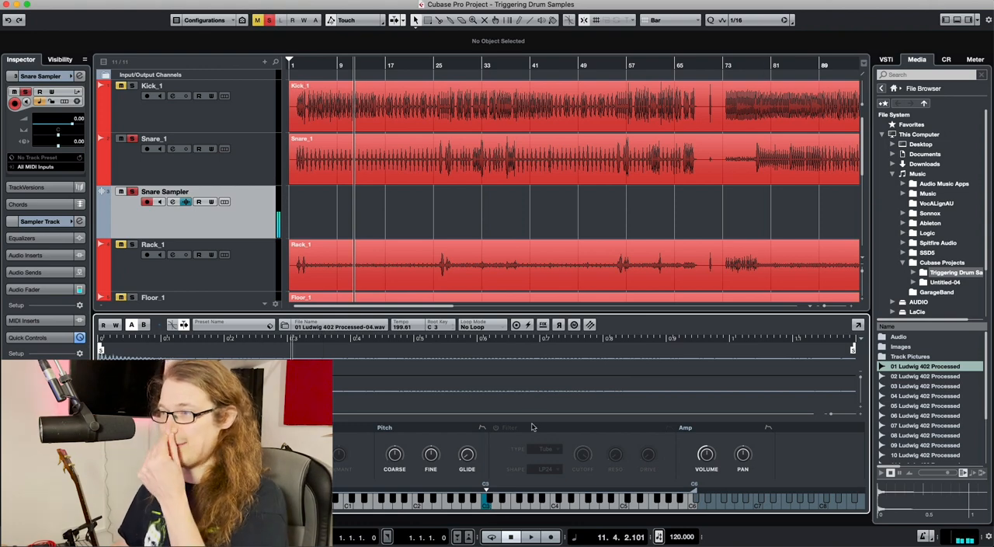
pyautogui.moveTo(469, 501); pyautogui.dragTo(365, 499)
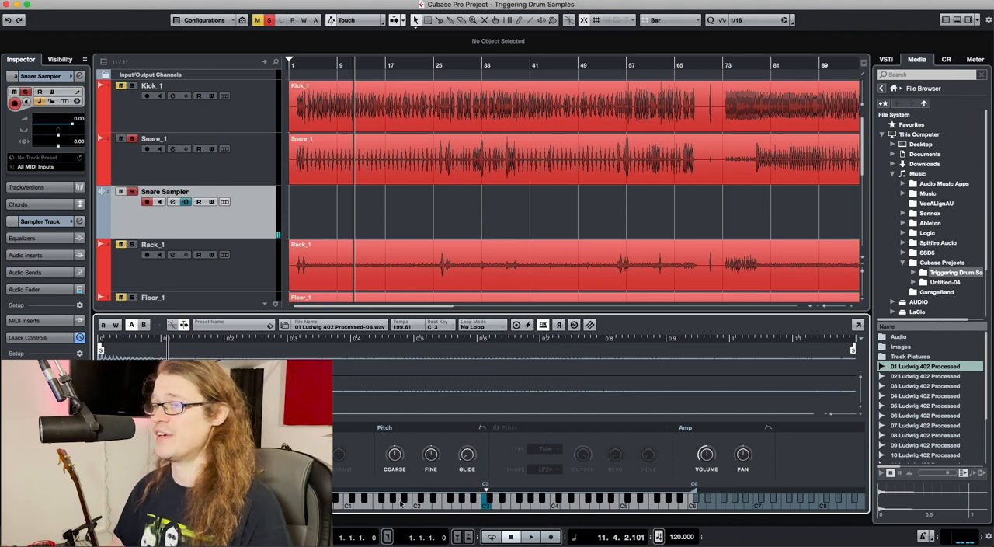
pyautogui.moveTo(388, 507); pyautogui.dragTo(349, 508)
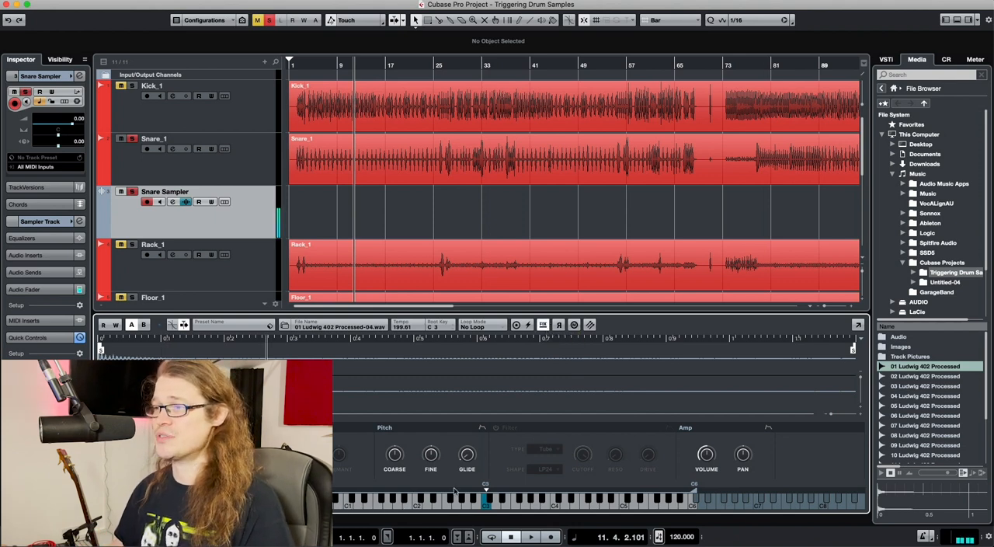
pyautogui.moveTo(474, 500); pyautogui.dragTo(486, 502)
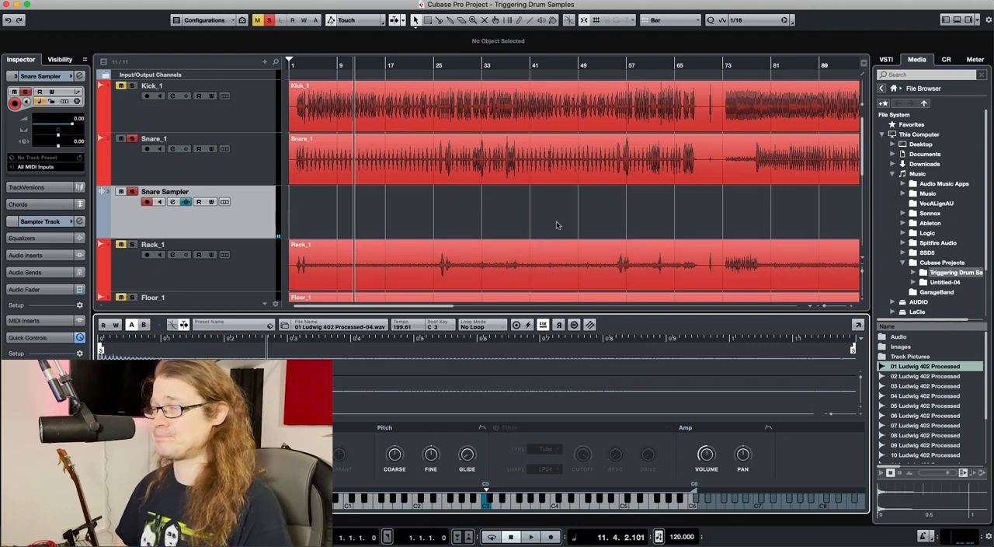
# Open the Snare_1 recording for hitpoint editing and adjust the threshold so the hitpoints mark the main snare hits
pyautogui.doubleClick(373, 178)
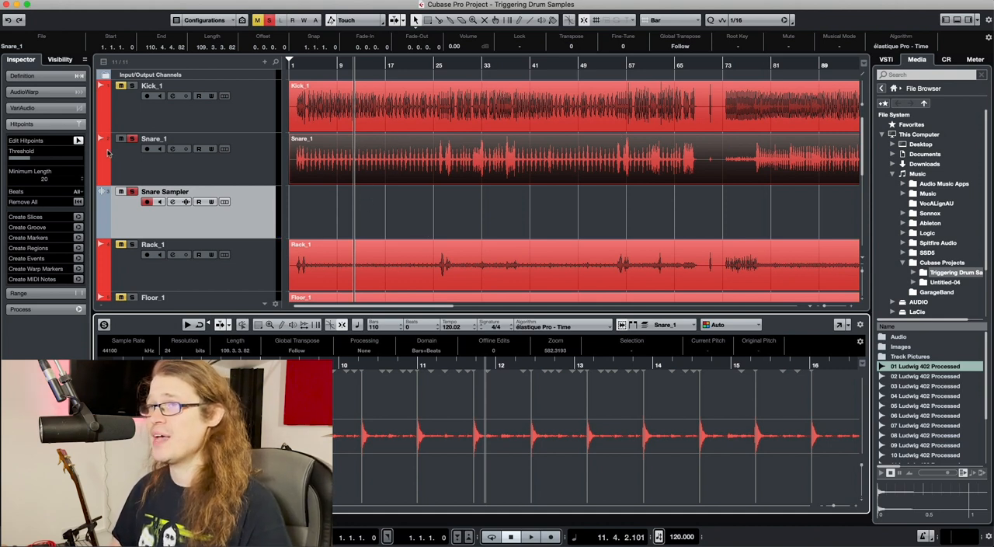
pyautogui.click(78, 140)
pyautogui.click(78, 141)
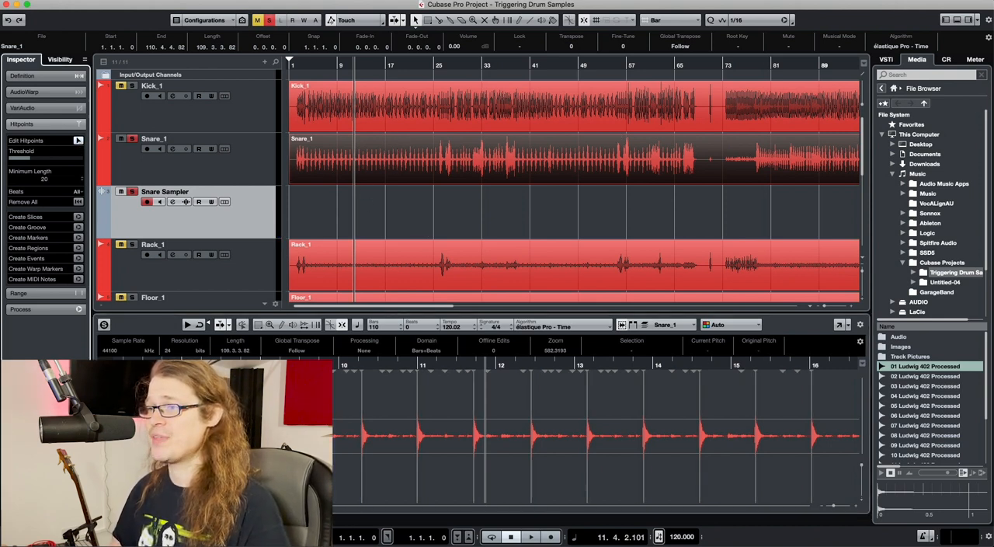
pyautogui.hscroll(-8, 595, 435)
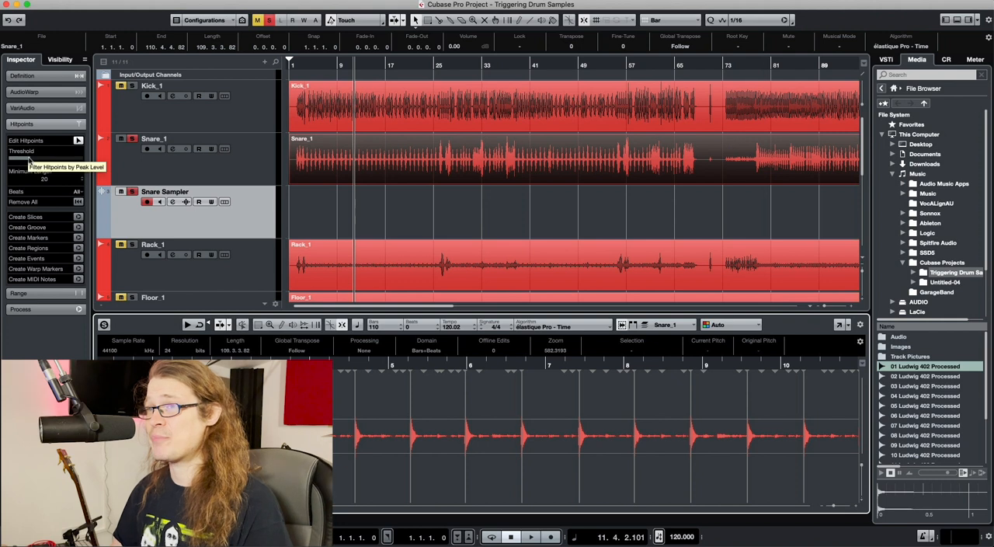
pyautogui.moveTo(29, 160); pyautogui.dragTo(57, 162)
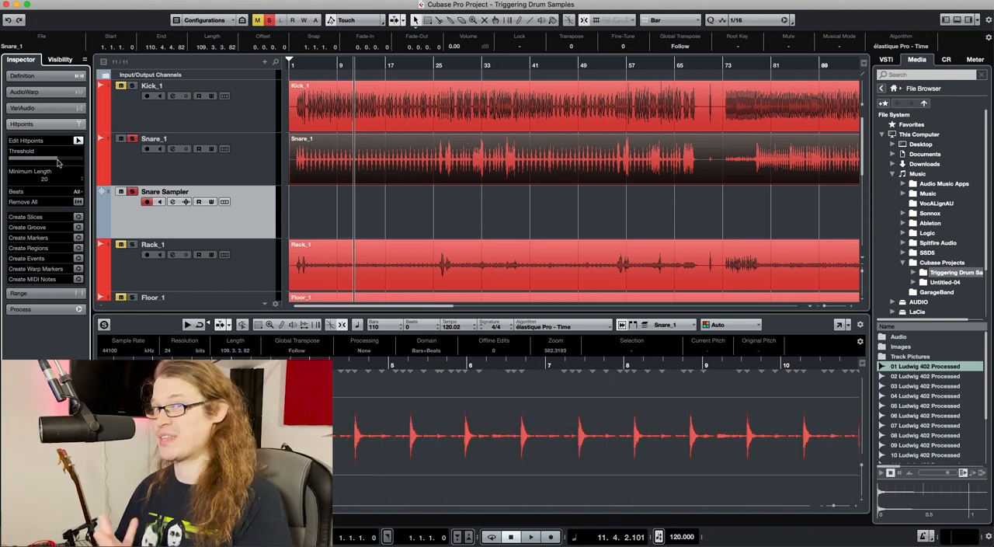
pyautogui.moveTo(57, 162); pyautogui.dragTo(30, 163)
pyautogui.hscroll(10, 595, 435)
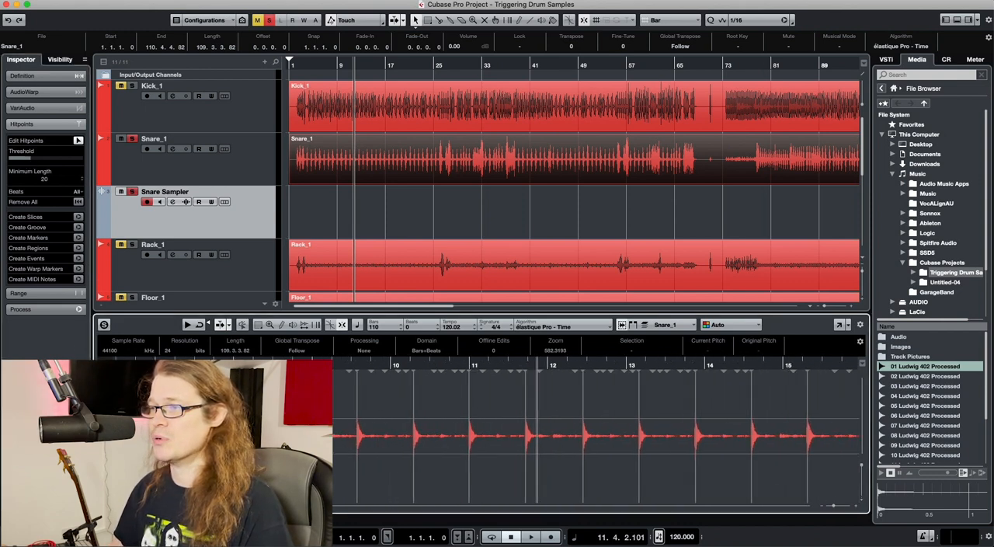
pyautogui.hscroll(2, 595, 435)
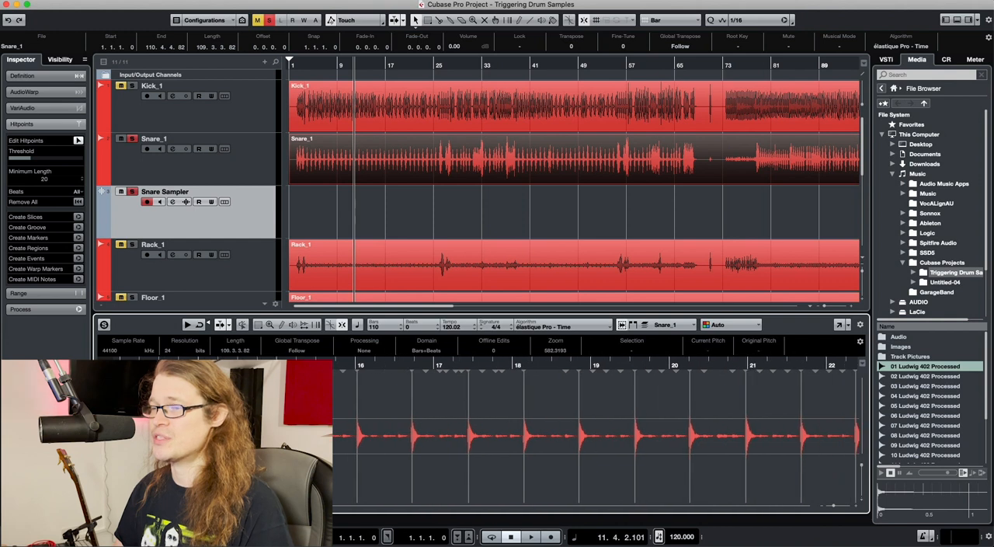
# Convert the Snare_1 hitpoints to MIDI notes with Dynamic Velocity, pitch C1 and length 1/8 on the first selected track
pyautogui.click(78, 279)
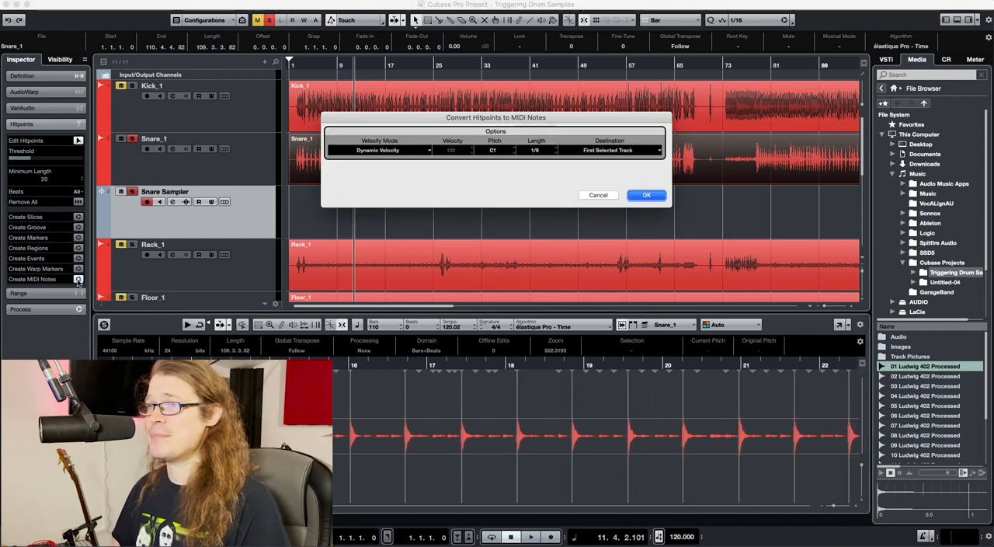
pyautogui.click(392, 151)
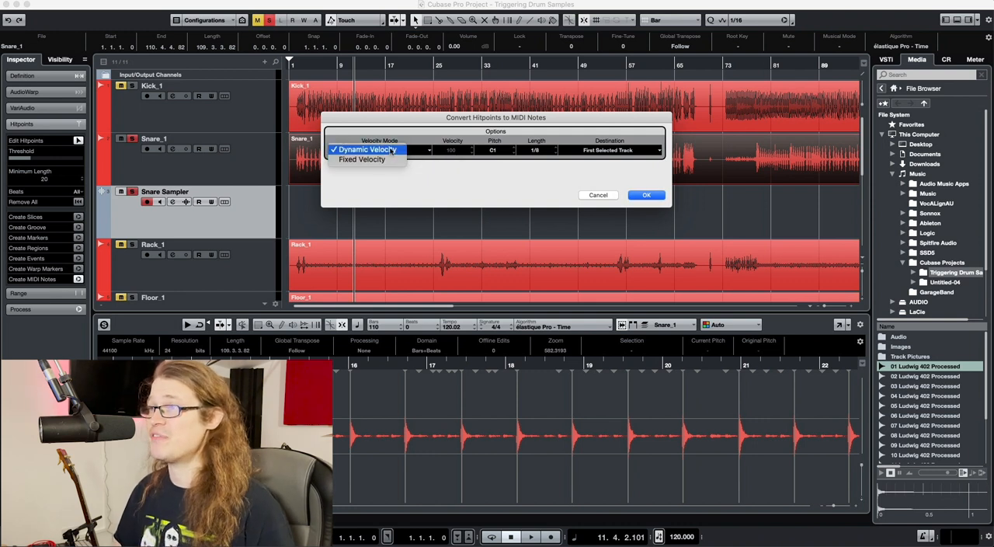
pyautogui.click(396, 150)
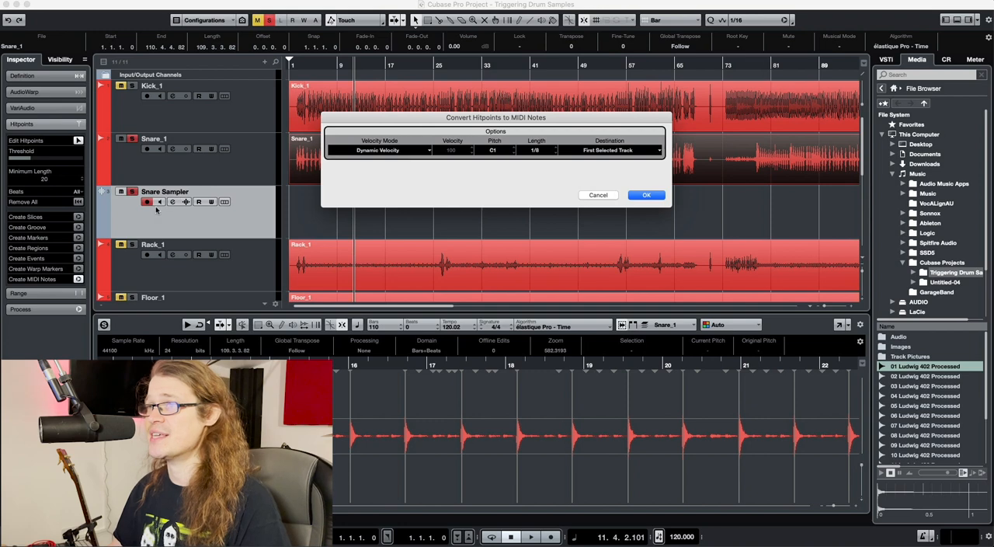
pyautogui.click(647, 195)
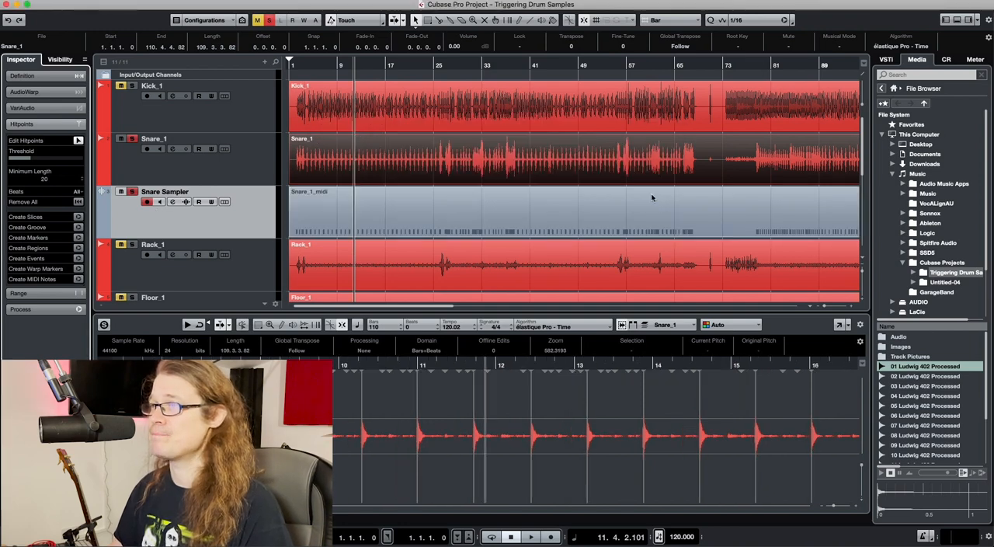
# Hide the media browser and the sample editor, and play back the soloed Snare Sampler part
pyautogui.press('super+alt+r')
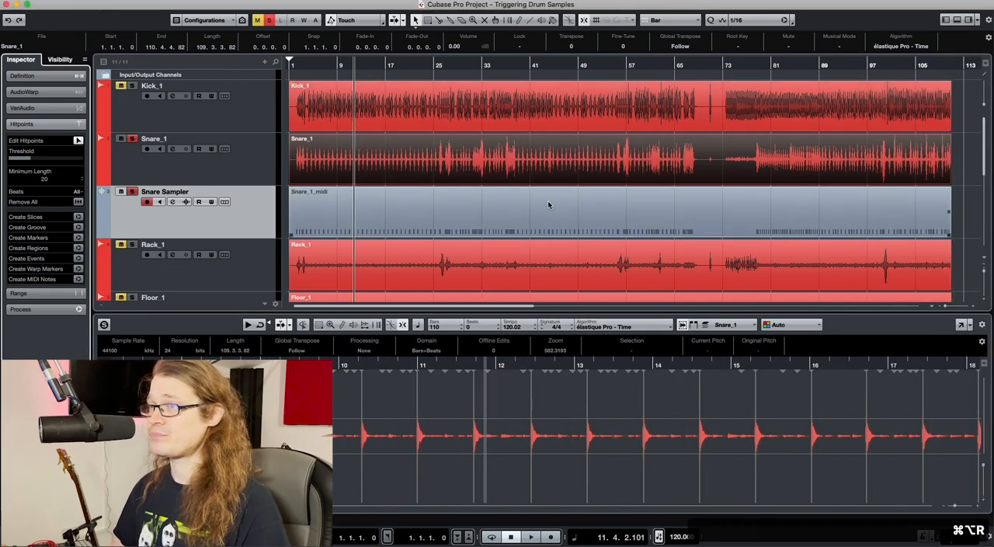
pyautogui.press('super+alt+e')
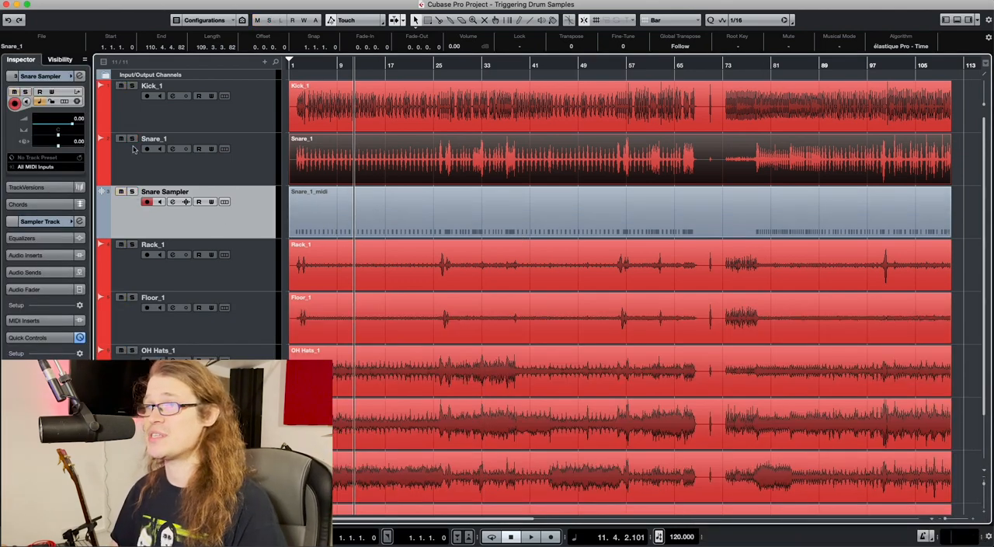
pyautogui.press('space')
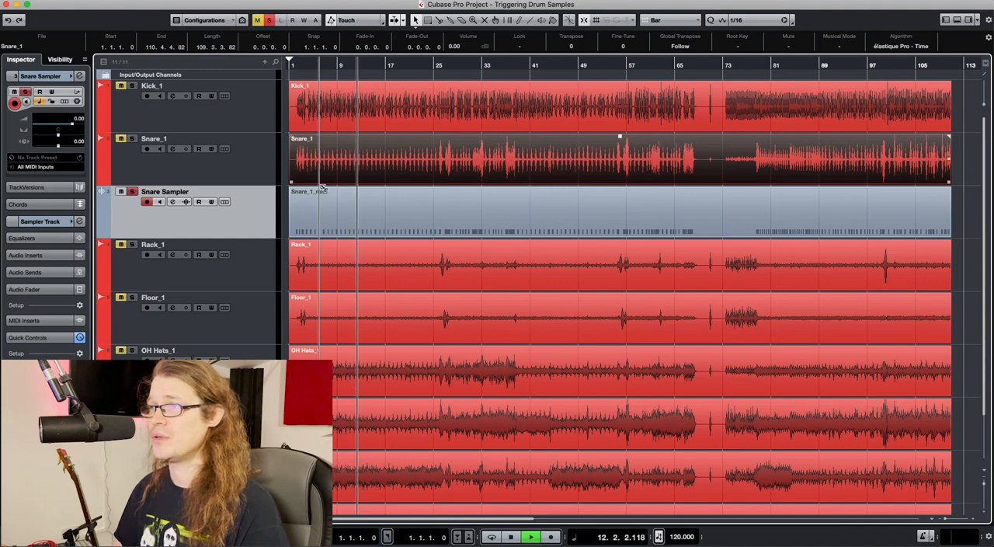
pyautogui.hscroll(5, 323, 185)
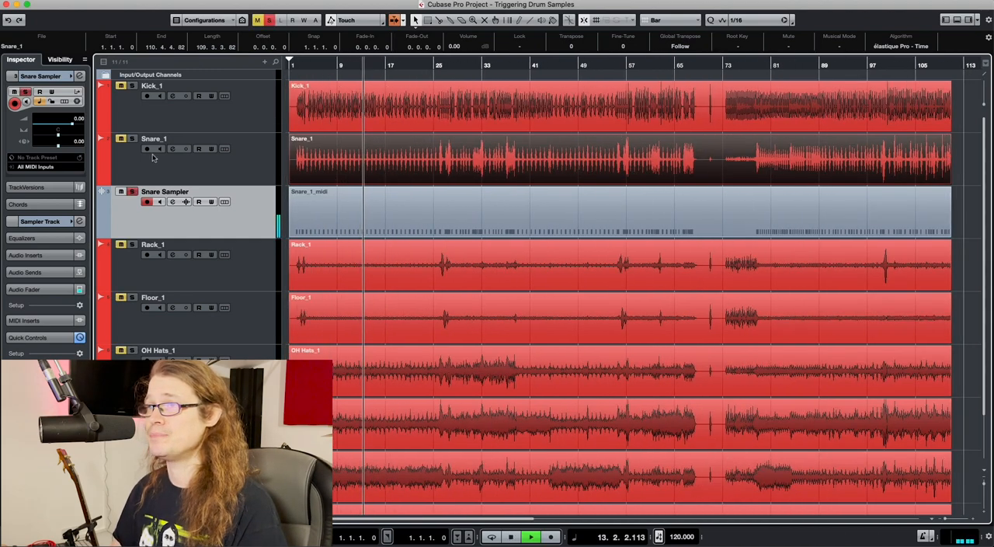
pyautogui.press('space')
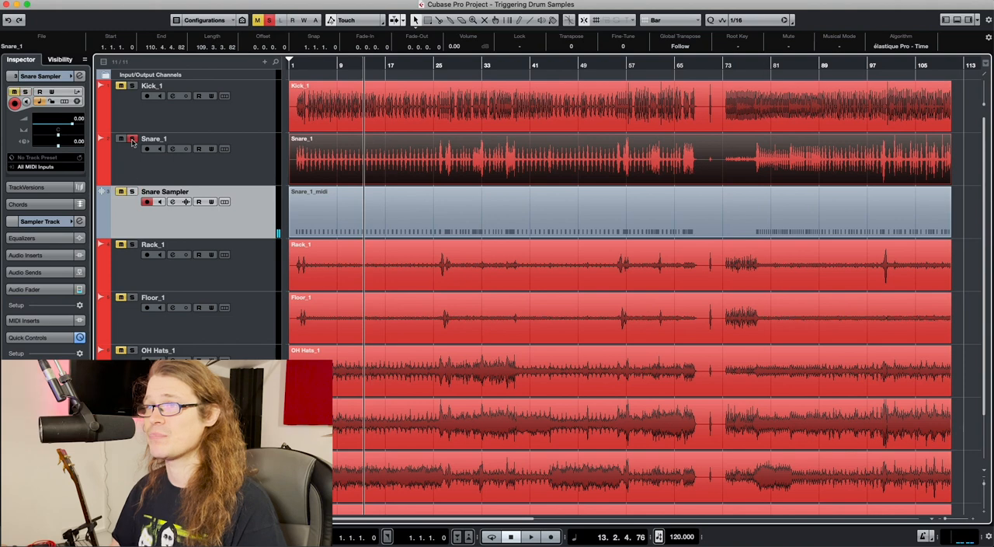
# Play the full kit, swap the Snare_1 recording for the Snare Sampler by muting Snare_1, and raise the sampler's volume to 5.10
pyautogui.click(131, 192)
pyautogui.click(121, 191)
pyautogui.press('space')
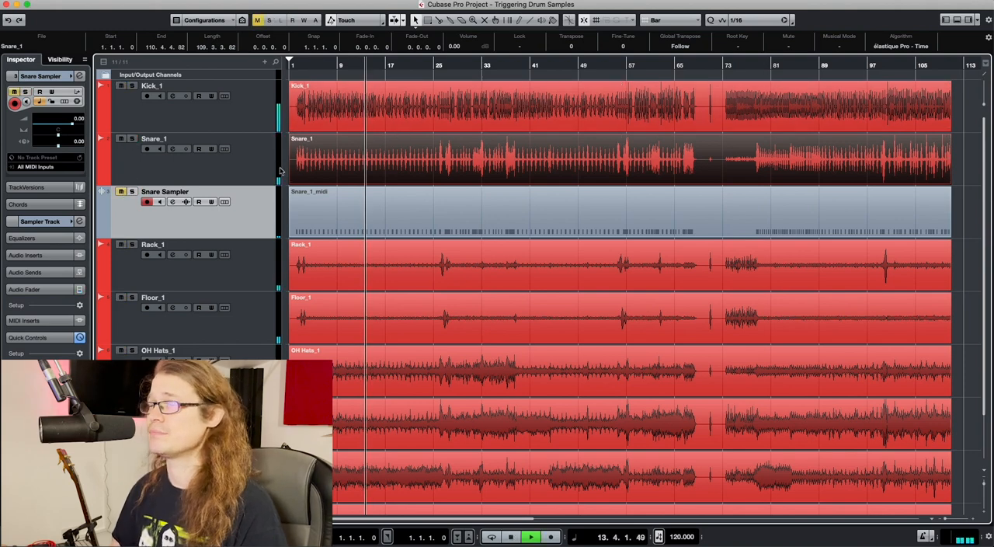
pyautogui.click(122, 191)
pyautogui.click(120, 138)
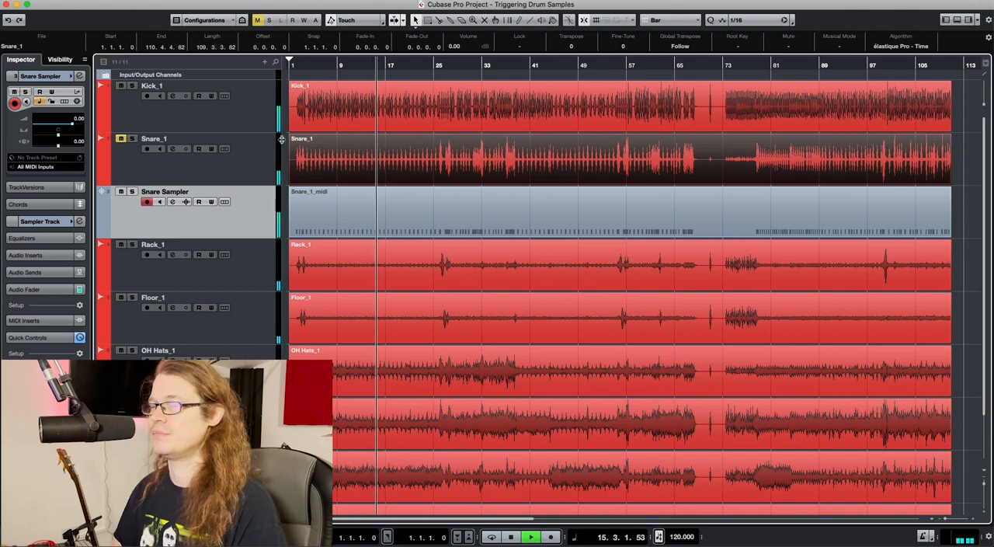
pyautogui.moveTo(72, 124); pyautogui.dragTo(81, 125)
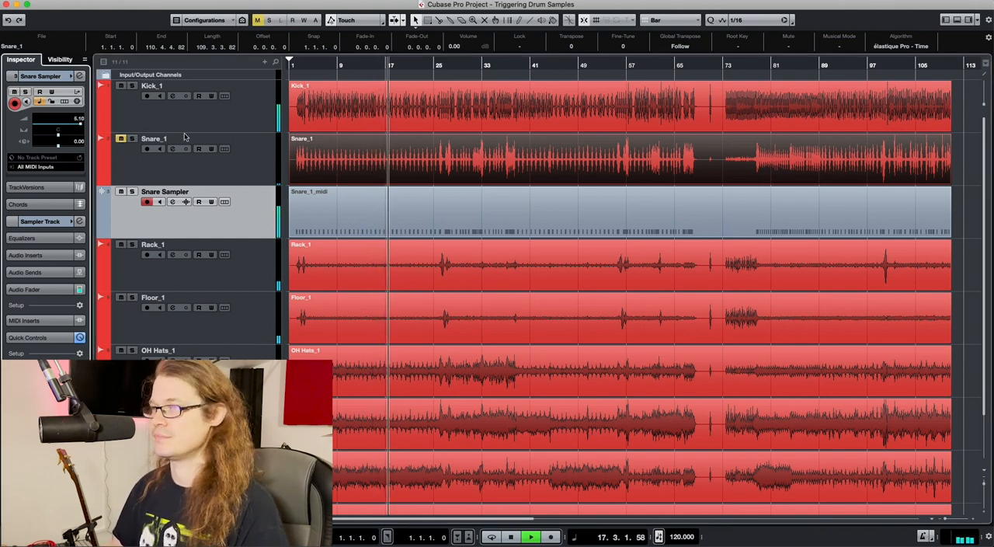
pyautogui.press('space')
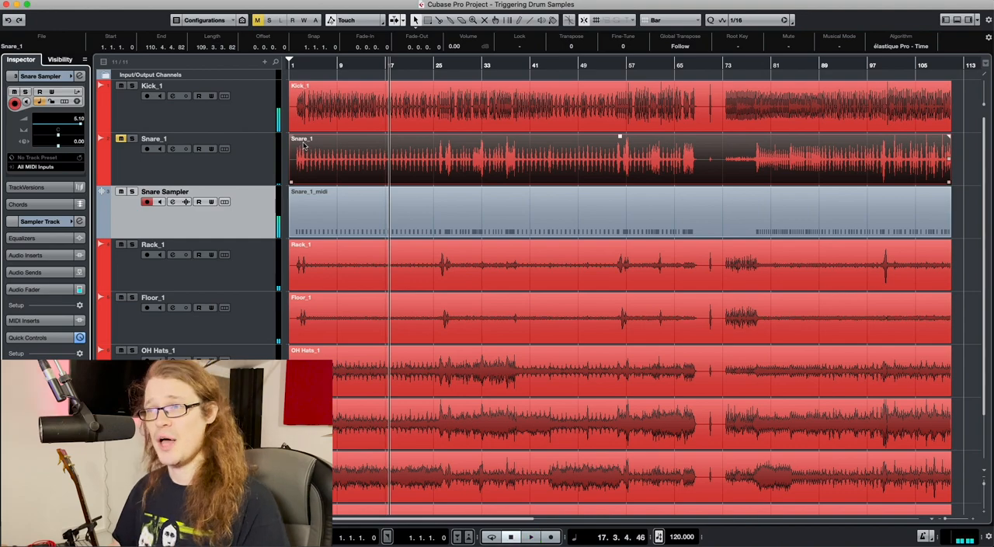
# Play the soloed Snare Sampler from bar 2 to hear the triggered opening hits, and turn its solo off again
pyautogui.click(295, 67)
pyautogui.press('h')
pyautogui.press('h')
pyautogui.press('h')
pyautogui.press('h')
pyautogui.press('h')
pyautogui.press('h')
pyautogui.press('h')
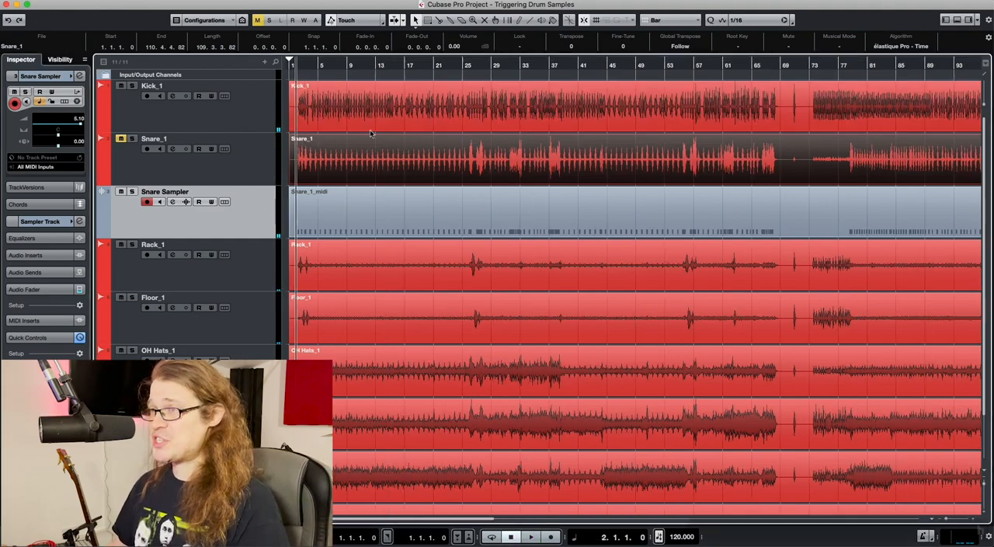
pyautogui.click(132, 191)
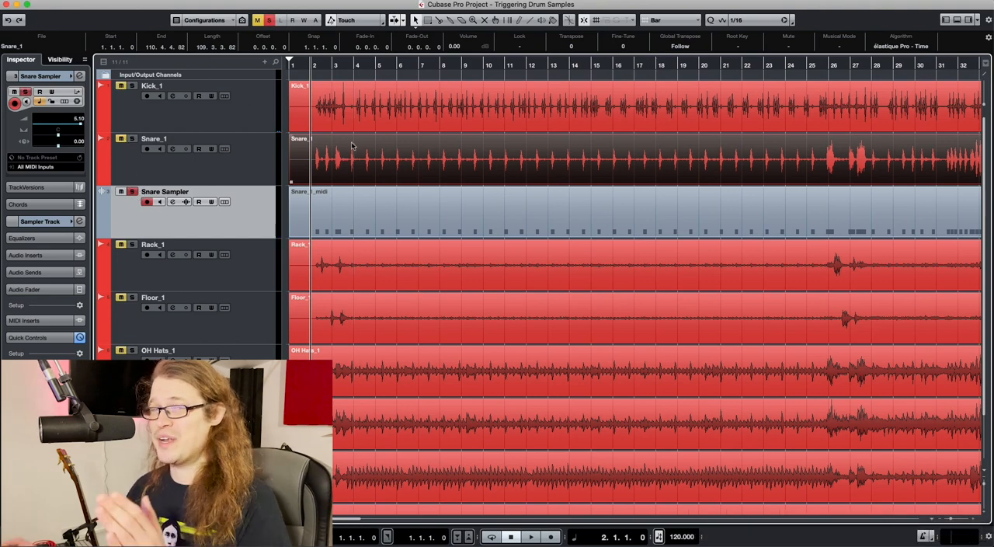
pyautogui.press('space')
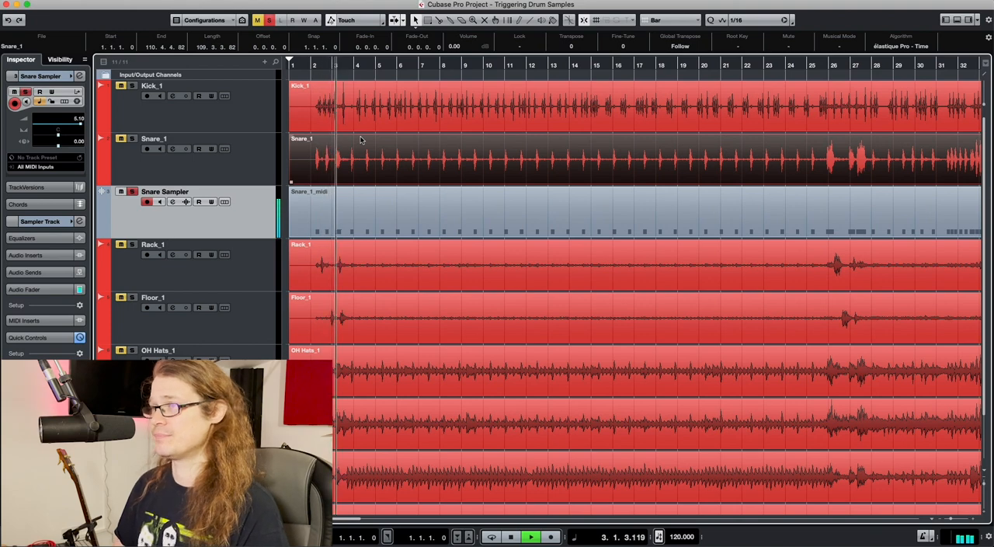
pyautogui.press('space')
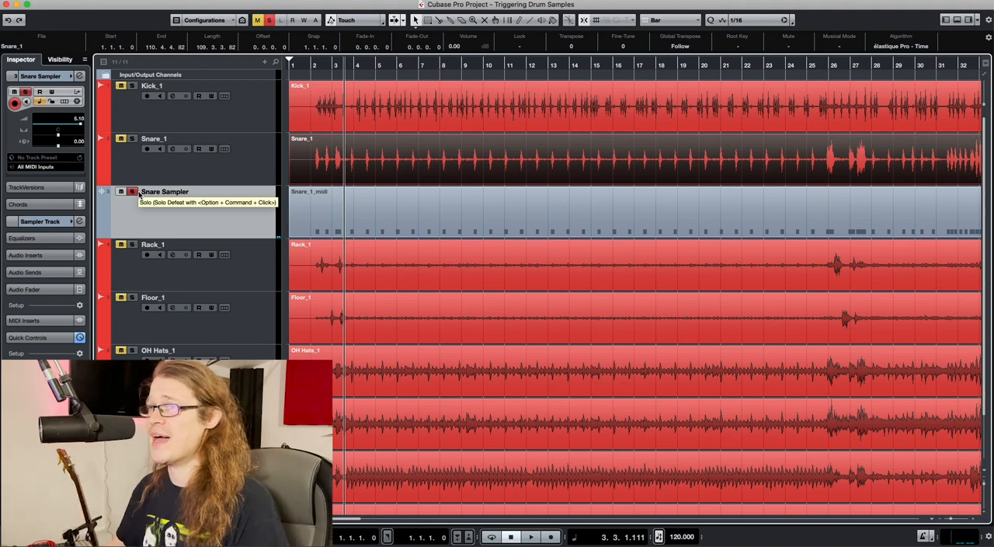
pyautogui.click(138, 193)
# Add one instrument track with Groove Agent SE, routed to Stereo Out, and move its plug-in window clear of the track names
pyautogui.click(265, 61)
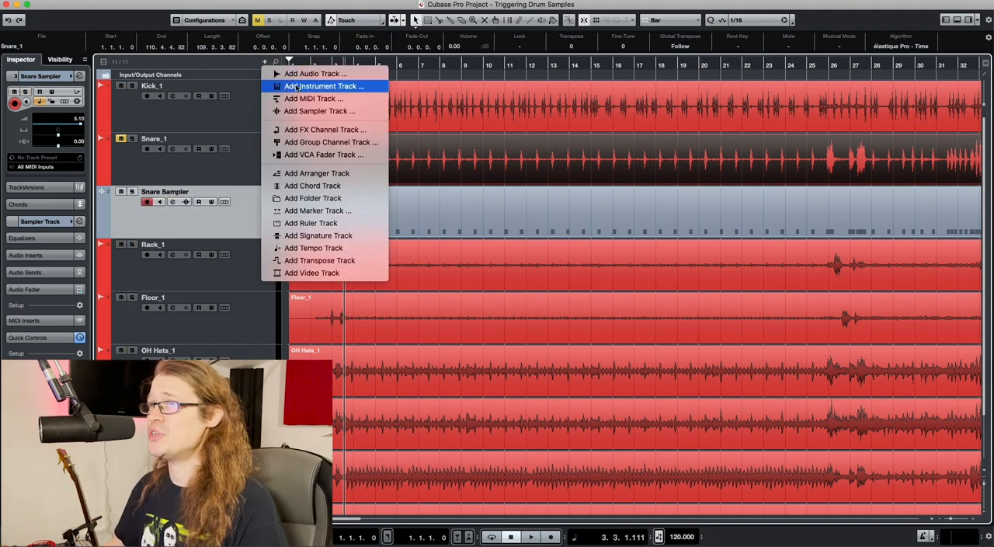
pyautogui.click(297, 87)
pyautogui.click(459, 157)
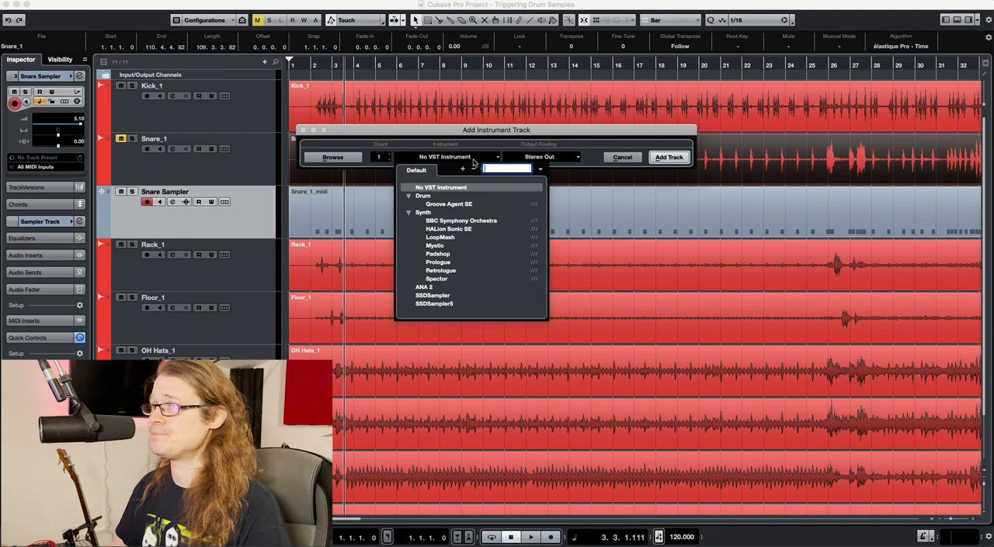
pyautogui.click(462, 205)
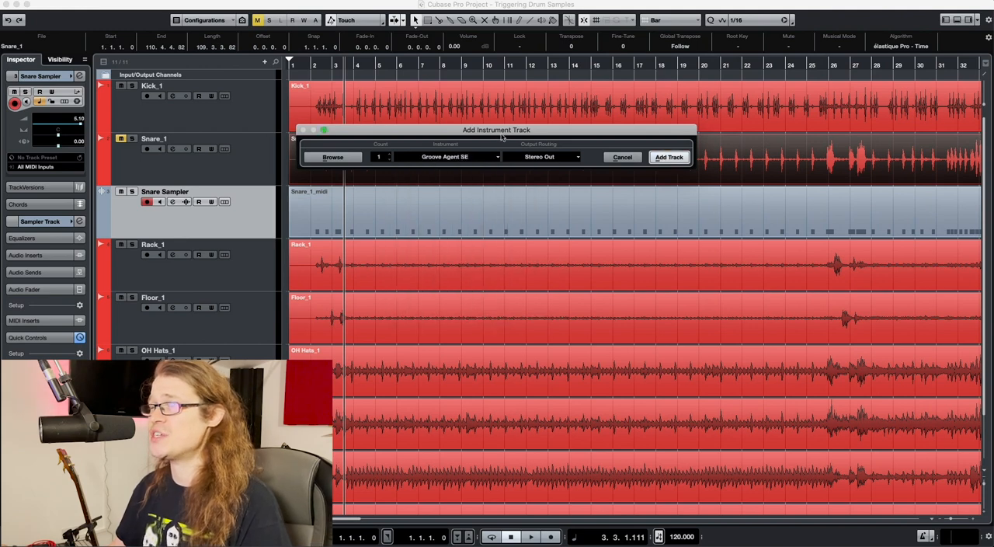
pyautogui.press('Return')
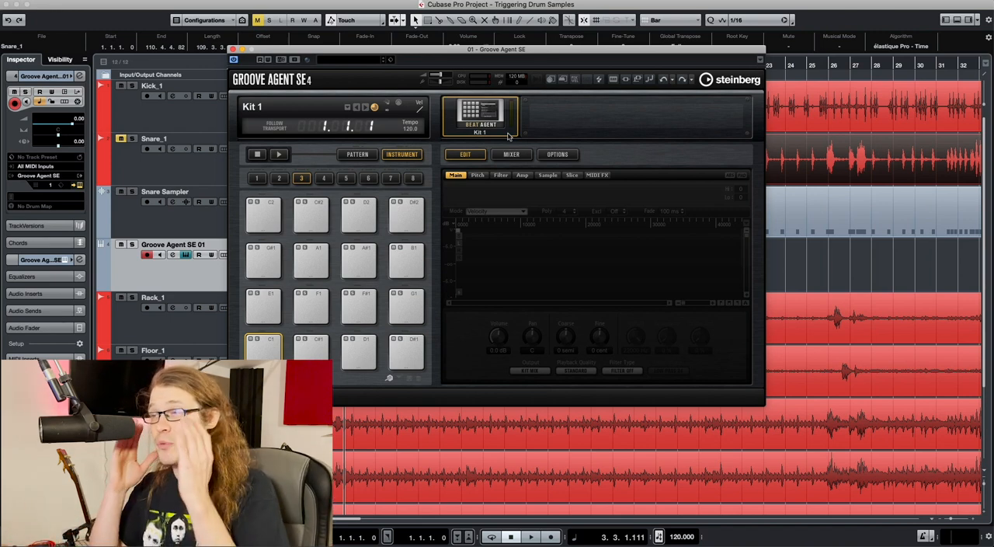
pyautogui.moveTo(466, 50); pyautogui.dragTo(579, 46)
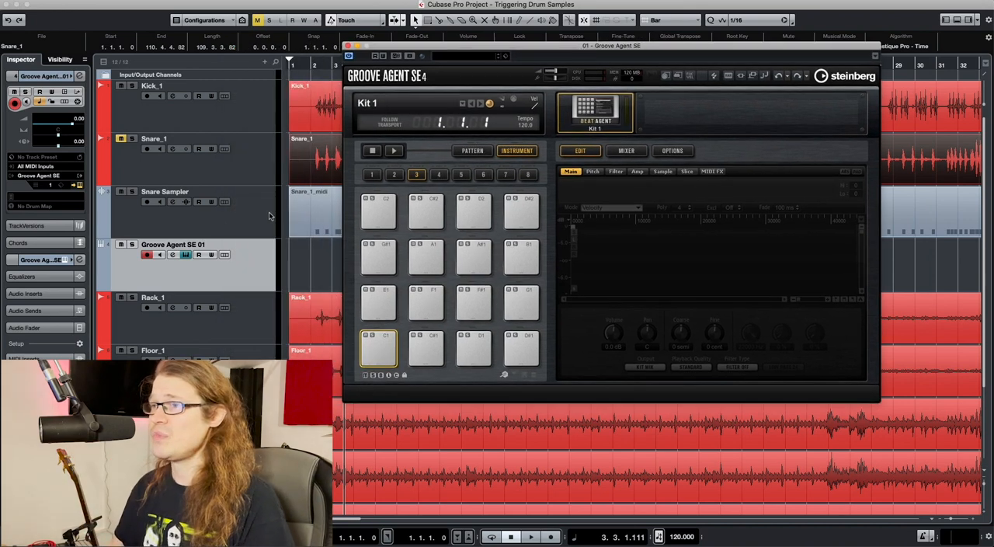
# Rename the new Groove Agent track as Snare Multisample and close the plug-in window
pyautogui.doubleClick(200, 243)
pyautogui.write('Sna')
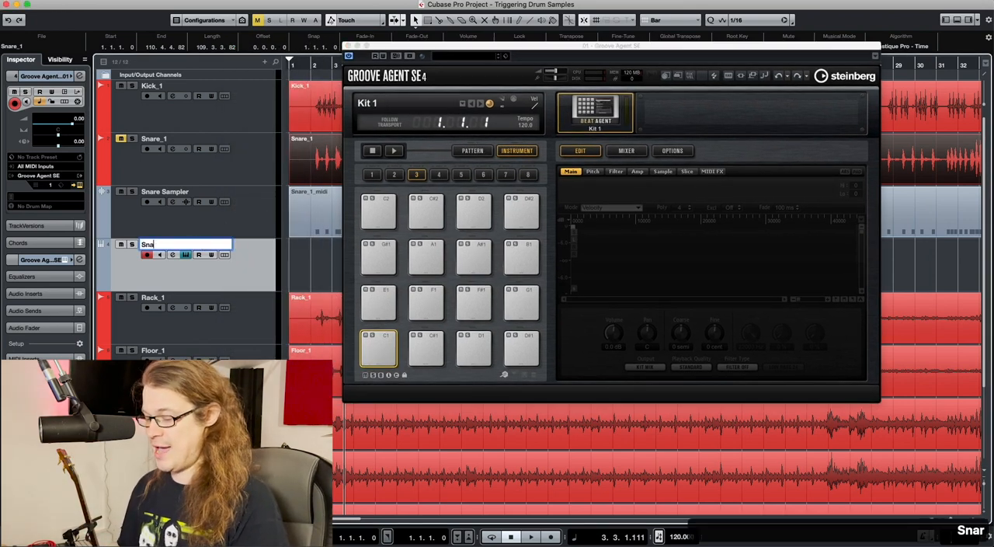
pyautogui.write('re Multisample')
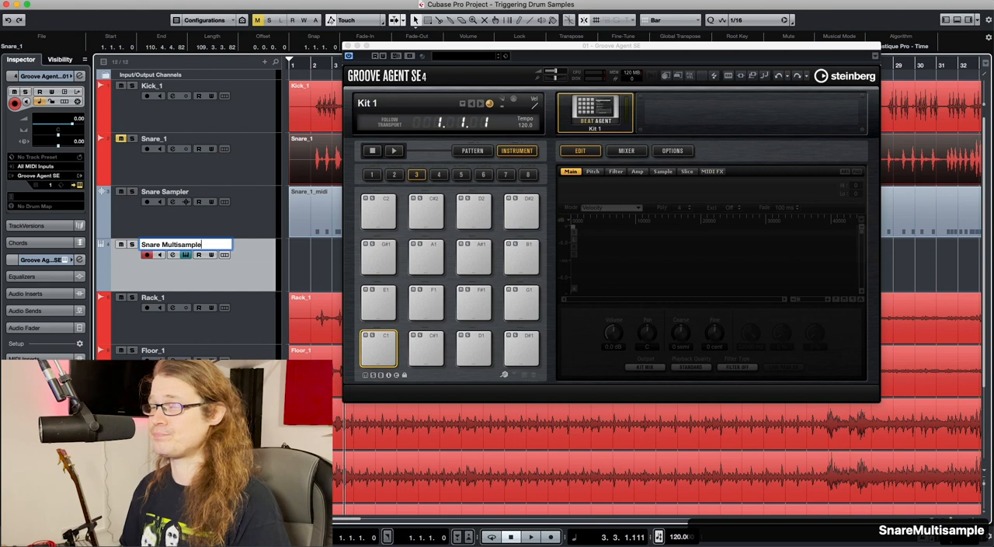
pyautogui.press('Return')
pyautogui.click(350, 55)
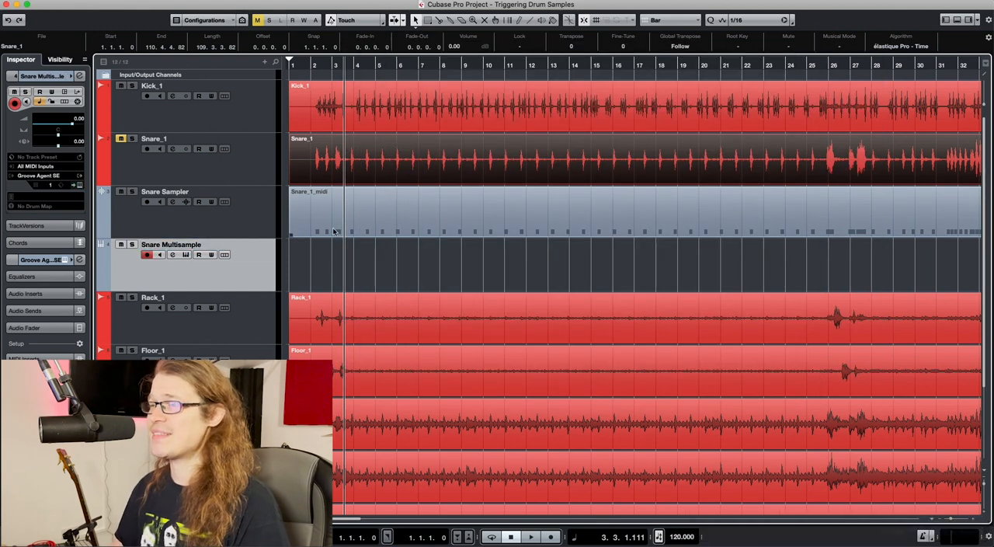
# Copy the Snare_1_midi part from Snare Sampler onto the Snare Multisample track at the same position and open the copy for note editing
pyautogui.moveTo(336, 231); pyautogui.dragTo(338, 245)
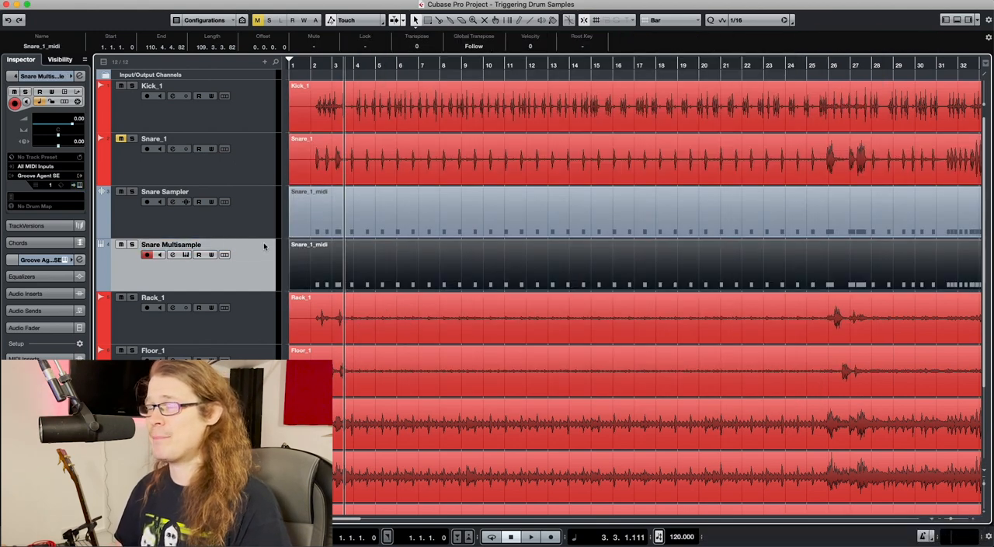
pyautogui.doubleClick(333, 260)
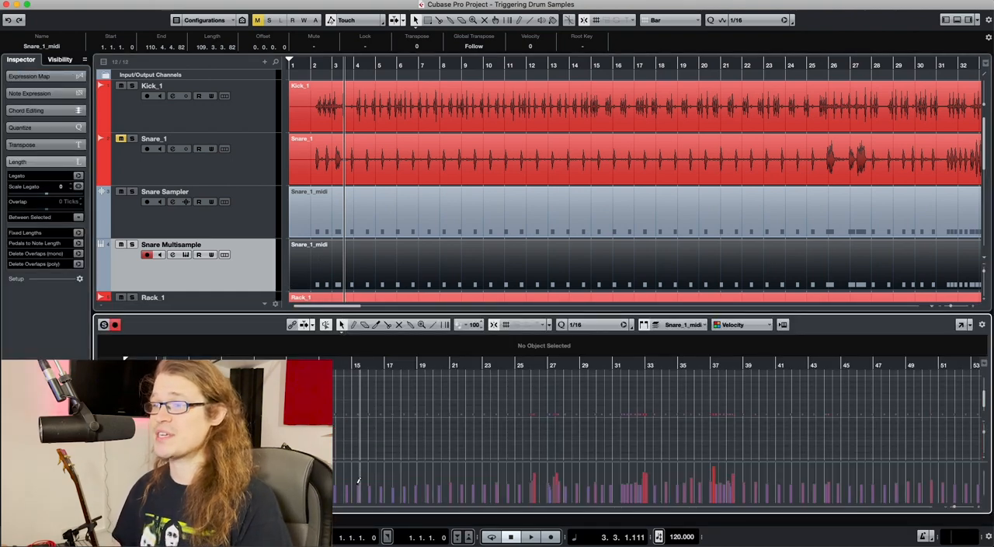
pyautogui.hscroll(-1, 459, 477)
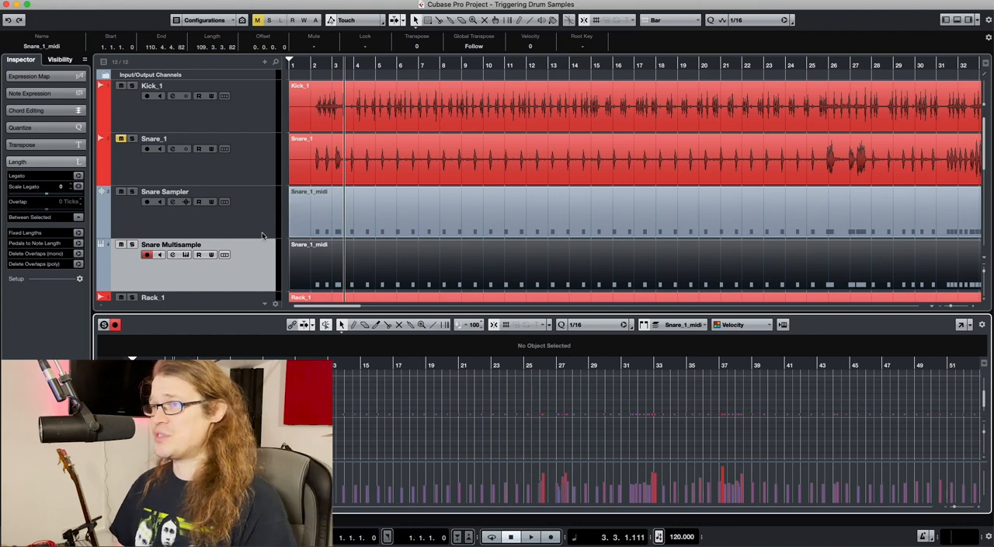
# Examine the pad note assignments in Snare Multisample's Groove Agent SE, and close the plug-in window
pyautogui.click(259, 261)
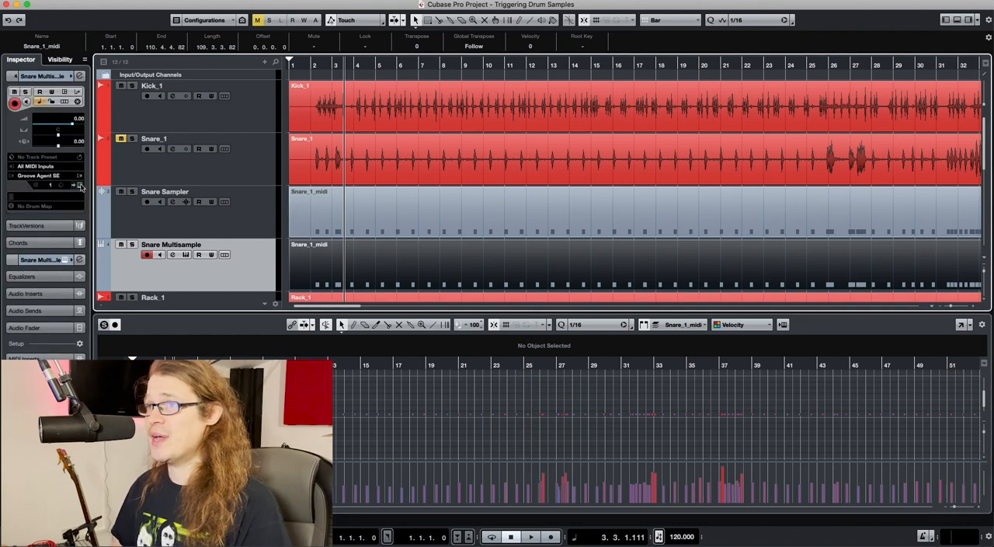
pyautogui.click(79, 186)
pyautogui.moveTo(619, 52); pyautogui.dragTo(559, 42)
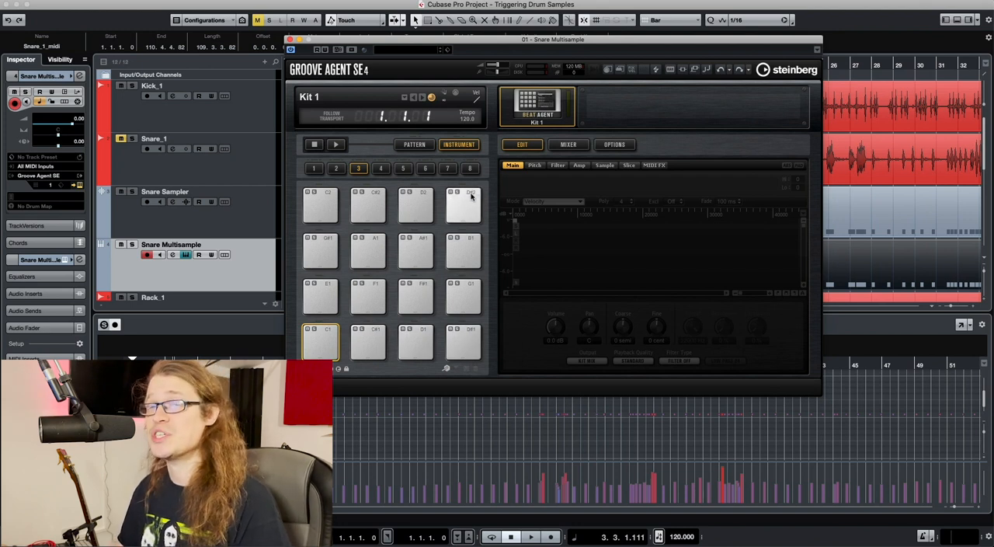
pyautogui.click(289, 38)
# Select all notes in the Snare Multisample part and open the Logical Editor for them
pyautogui.click(341, 390)
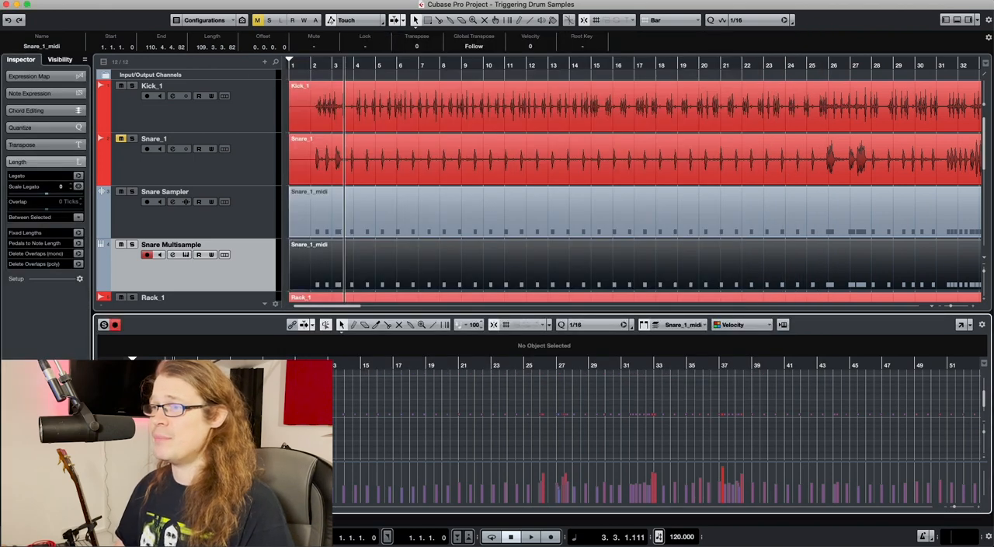
pyautogui.press('super+a')
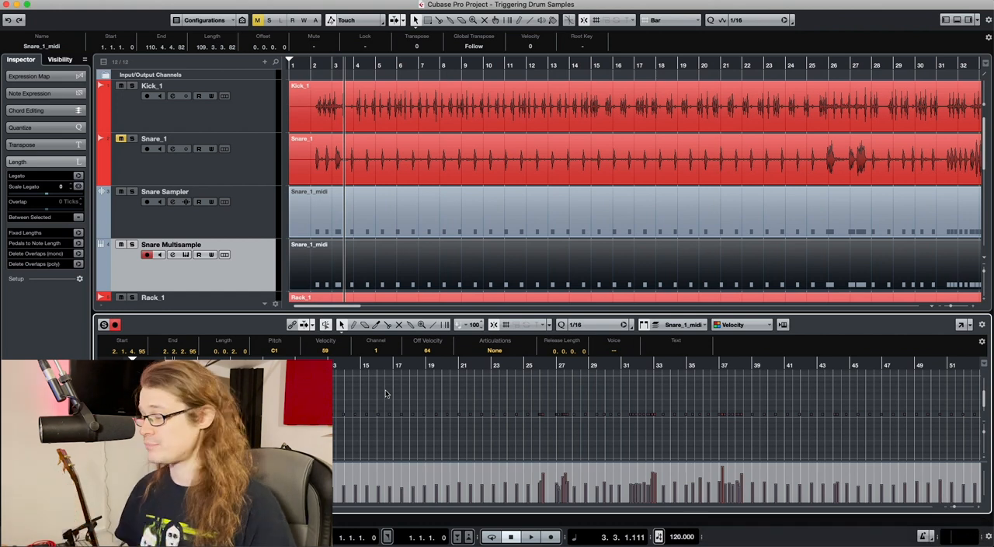
pyautogui.click(359, 395)
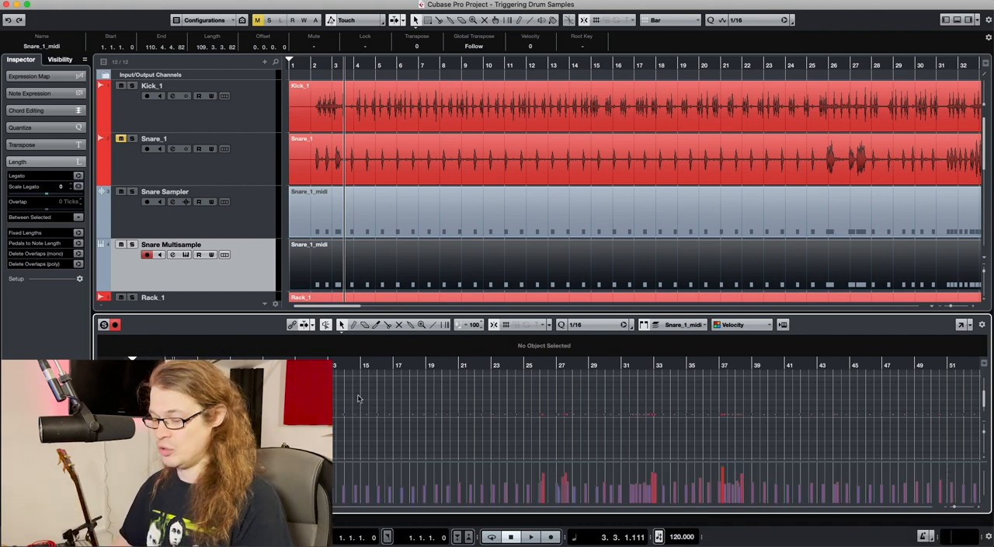
pyautogui.press('super+a')
pyautogui.click(177, 1)
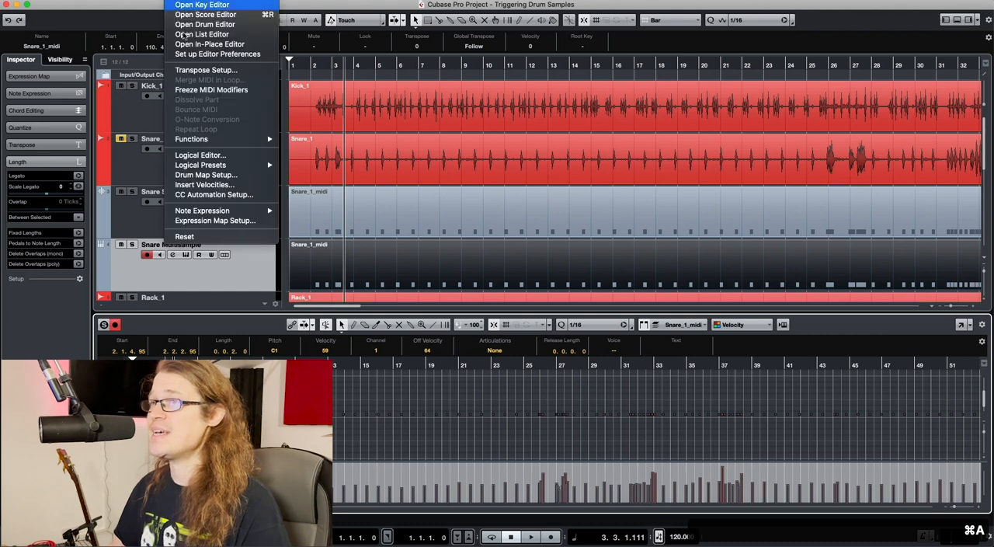
pyautogui.click(225, 156)
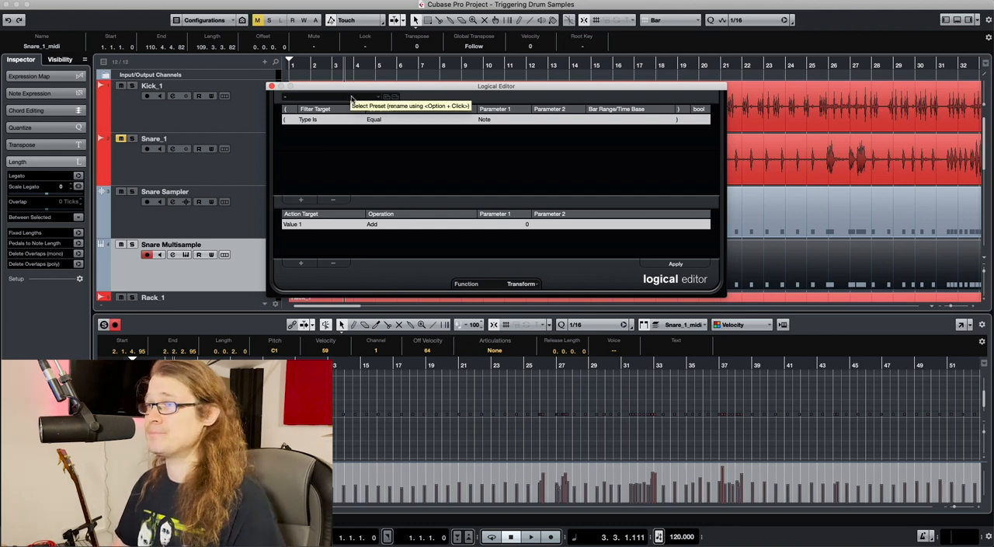
# Load the Logical Editor preset "random notes (c3 to c5)" from standard set 1
pyautogui.click(351, 99)
pyautogui.moveTo(356, 99)
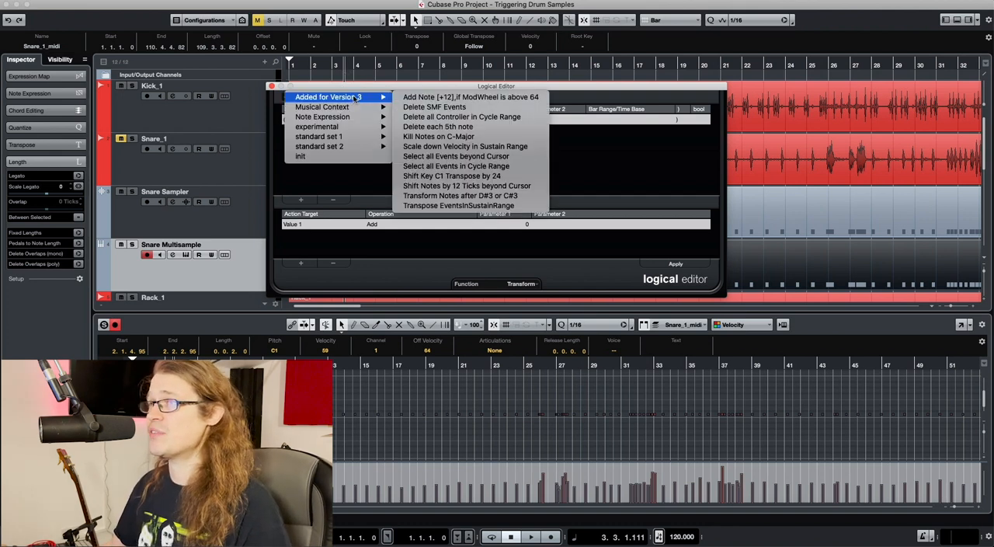
pyautogui.moveTo(351, 139)
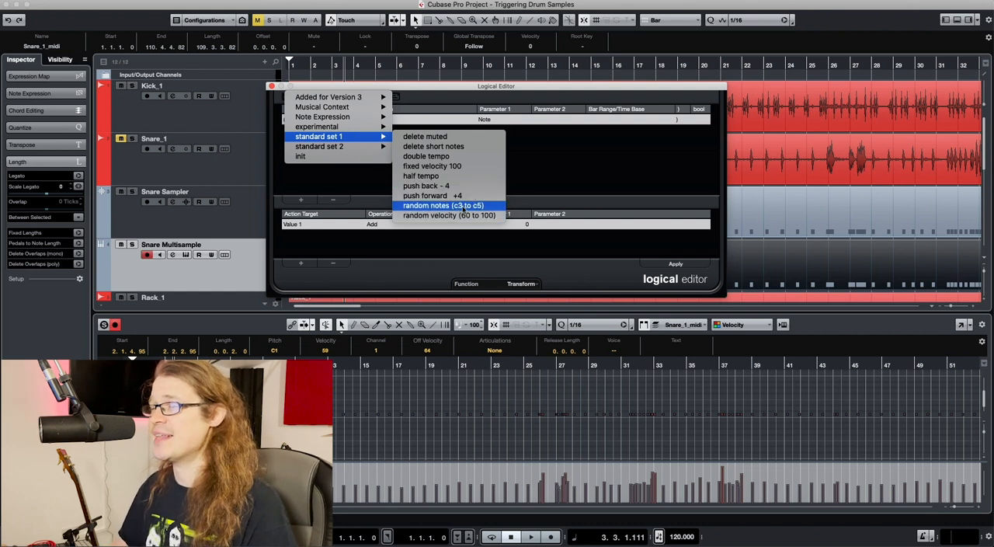
pyautogui.click(464, 208)
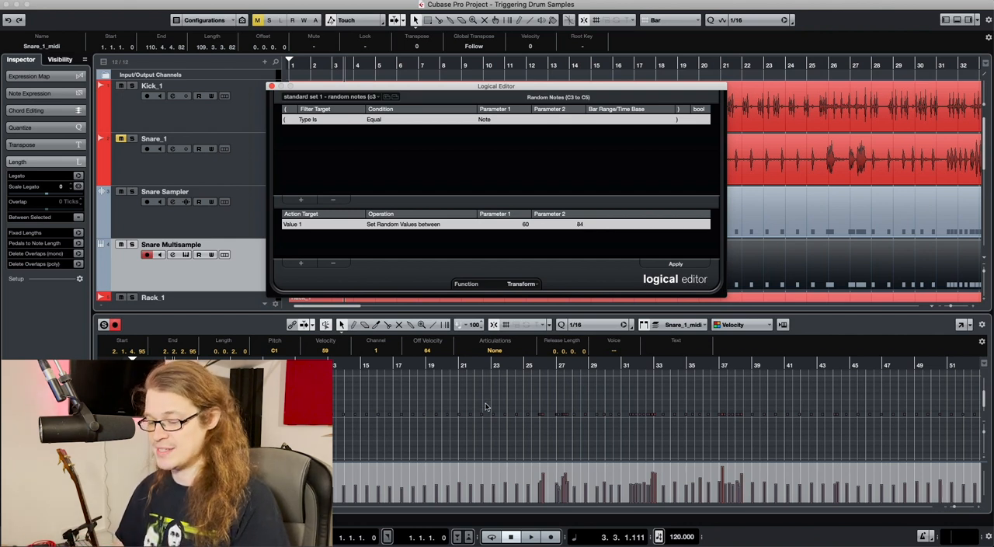
pyautogui.press('super+Tab')
pyautogui.press('super+Tab')
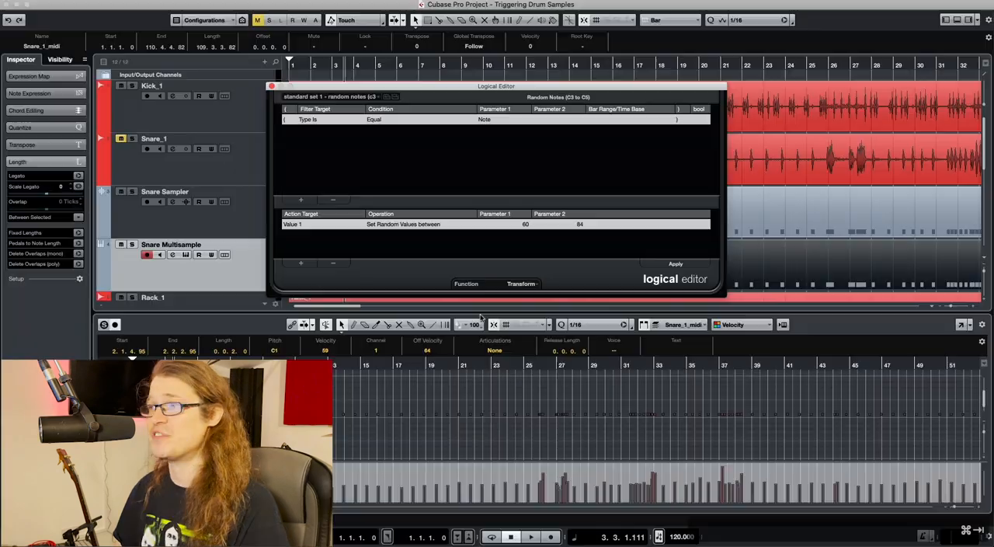
# Set the random value range to 36 through 51, apply it to the selected notes, close the Logical Editor and deselect the notes
pyautogui.click(526, 225)
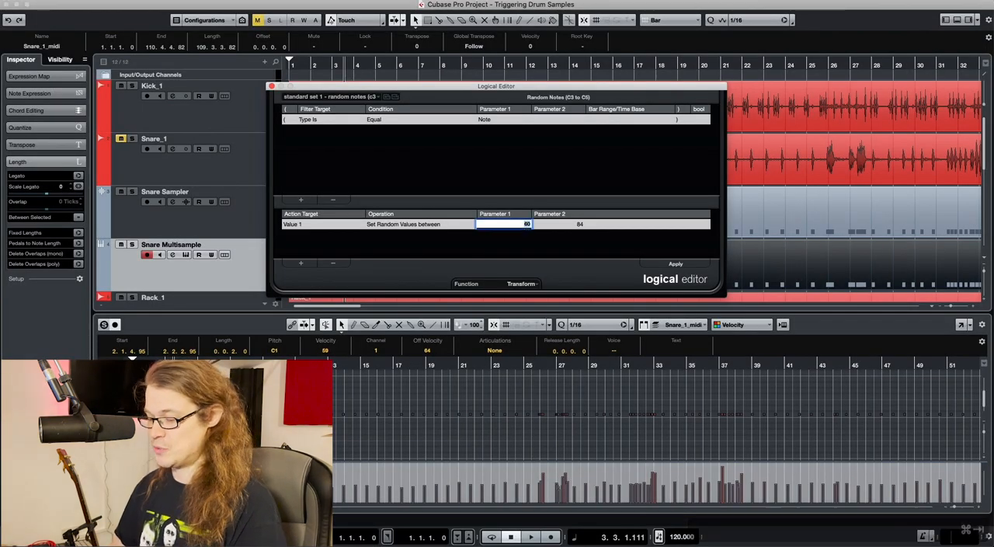
pyautogui.write('36')
pyautogui.press('Return')
pyautogui.click(579, 224)
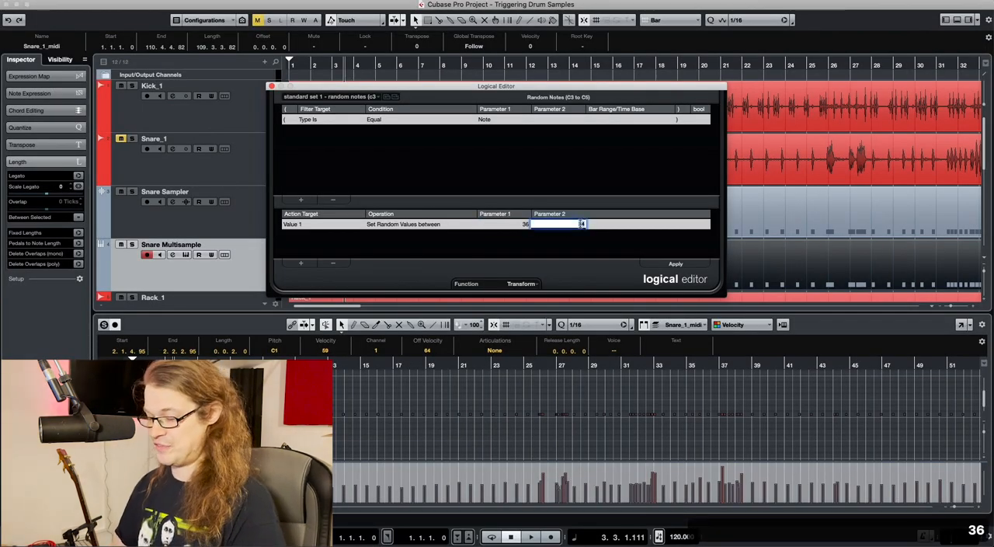
pyautogui.write('51')
pyautogui.press('Return')
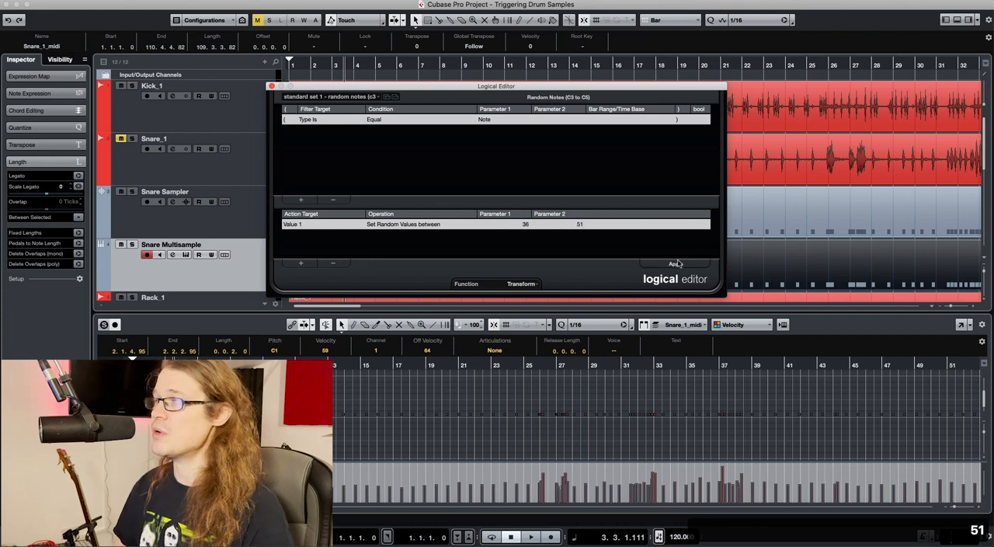
pyautogui.click(675, 264)
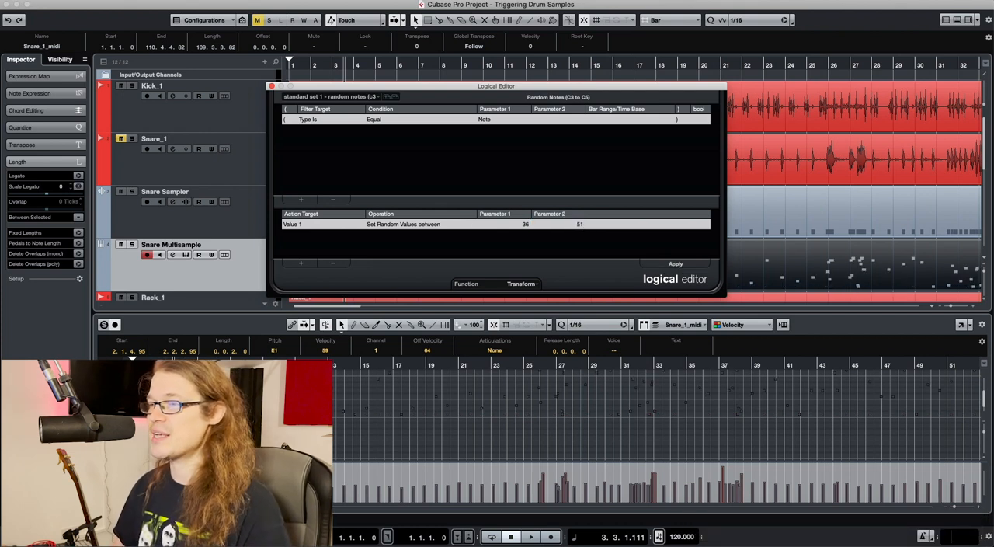
pyautogui.click(271, 86)
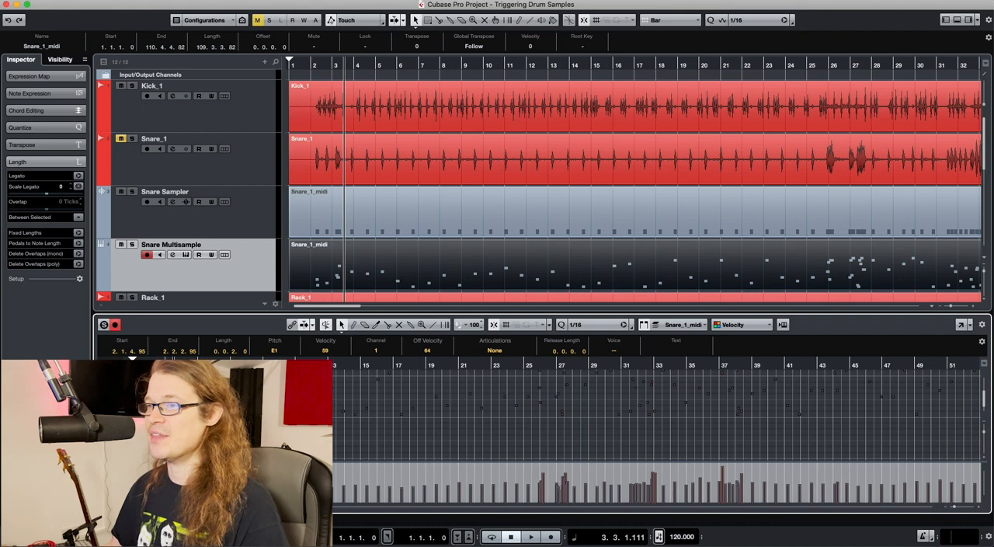
pyautogui.scroll(1, 658, 416)
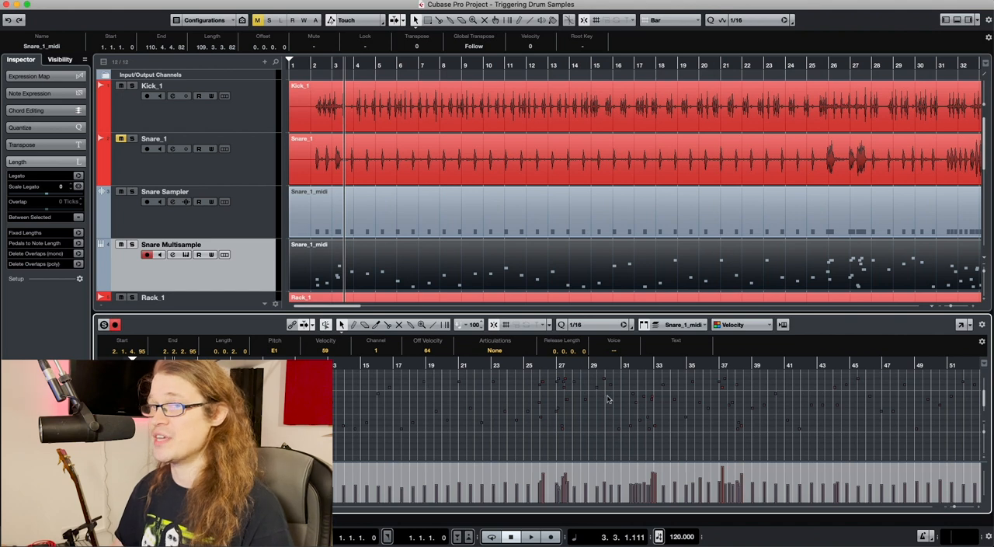
pyautogui.click(426, 396)
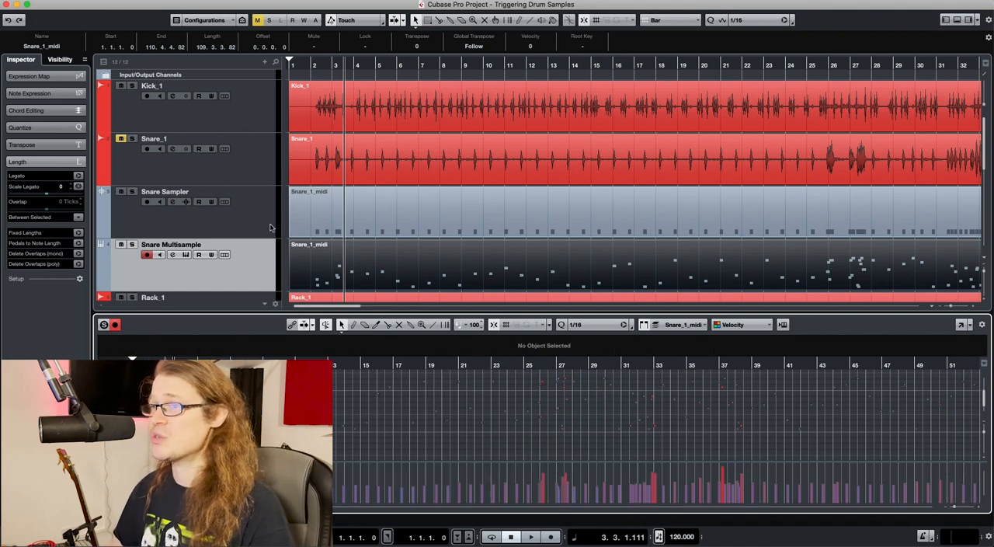
# Reopen Groove Agent SE for Snare Multisample, solo the track and play it briefly to watch which pads the notes trigger
pyautogui.click(256, 262)
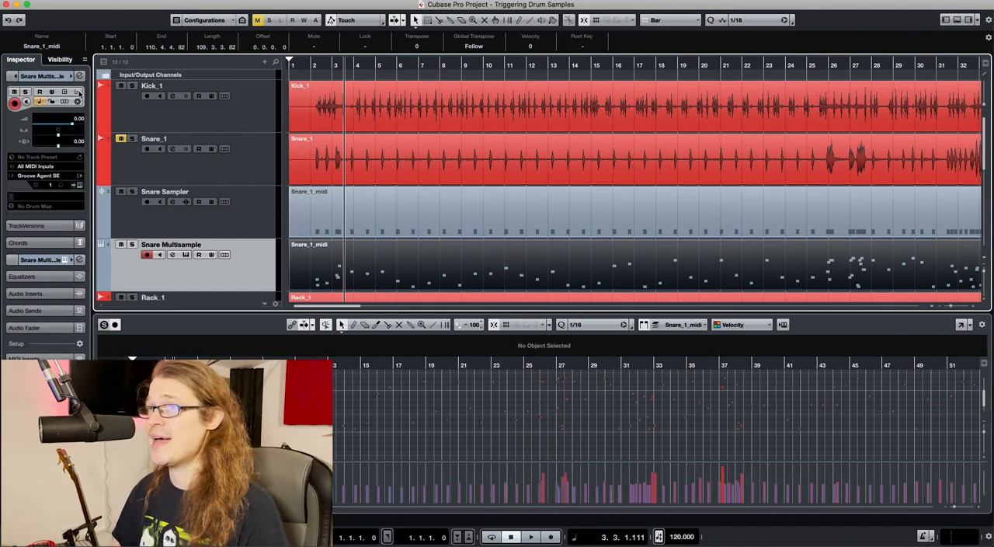
pyautogui.click(79, 186)
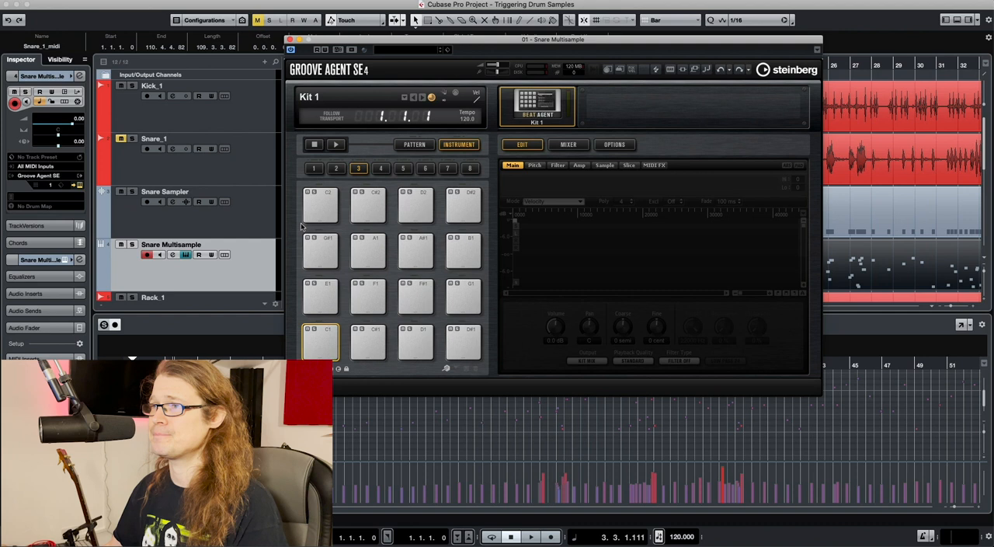
pyautogui.click(131, 244)
pyautogui.press('space')
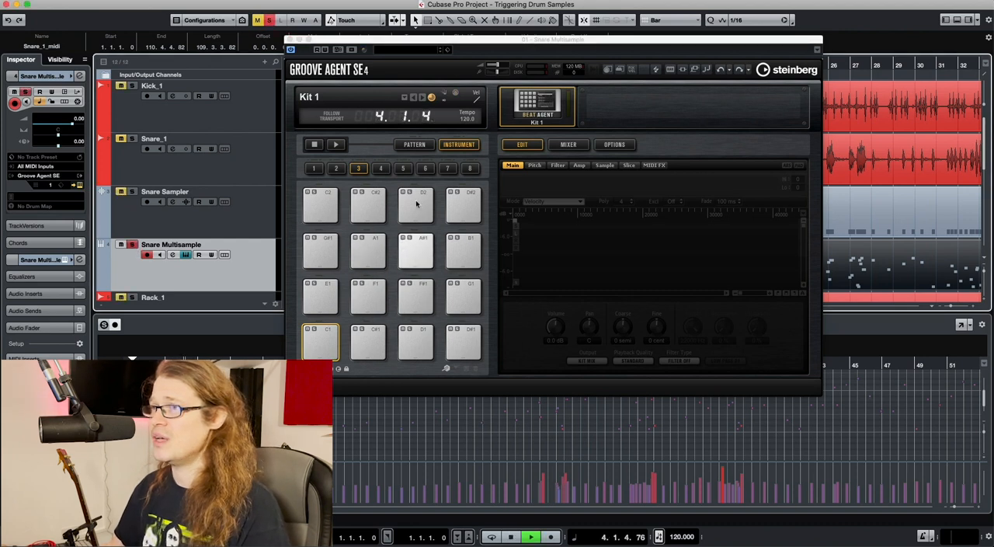
pyautogui.press('space')
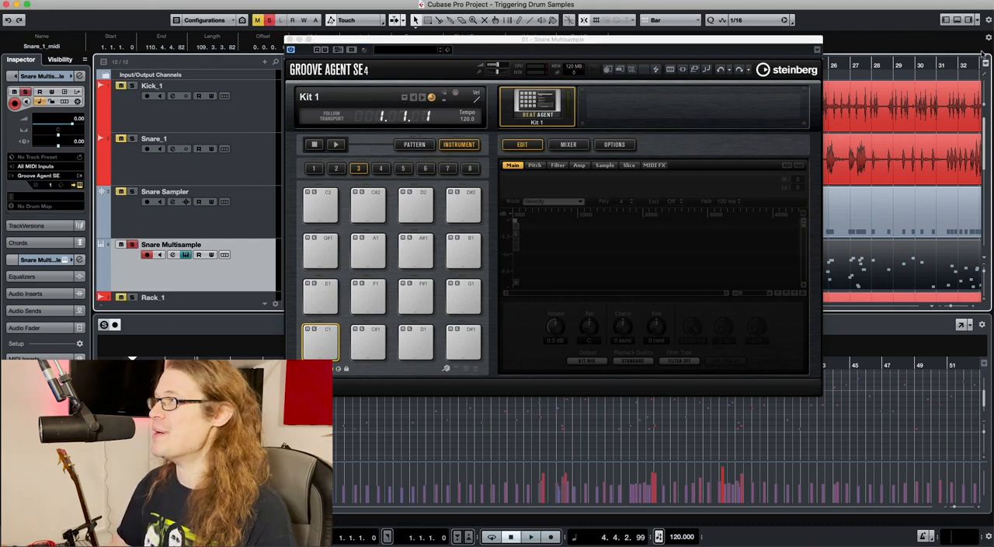
# Show the media browser, select samples 01 through 16 Ludwig 402 Processed and load them onto the Groove Agent SE pads starting at C1
pyautogui.click(968, 21)
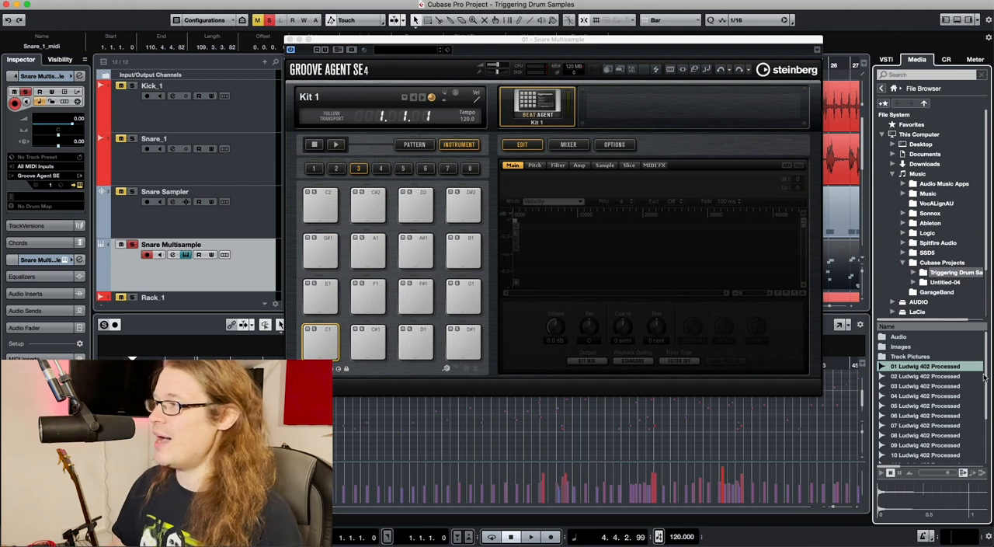
pyautogui.scroll(-3, 986, 381)
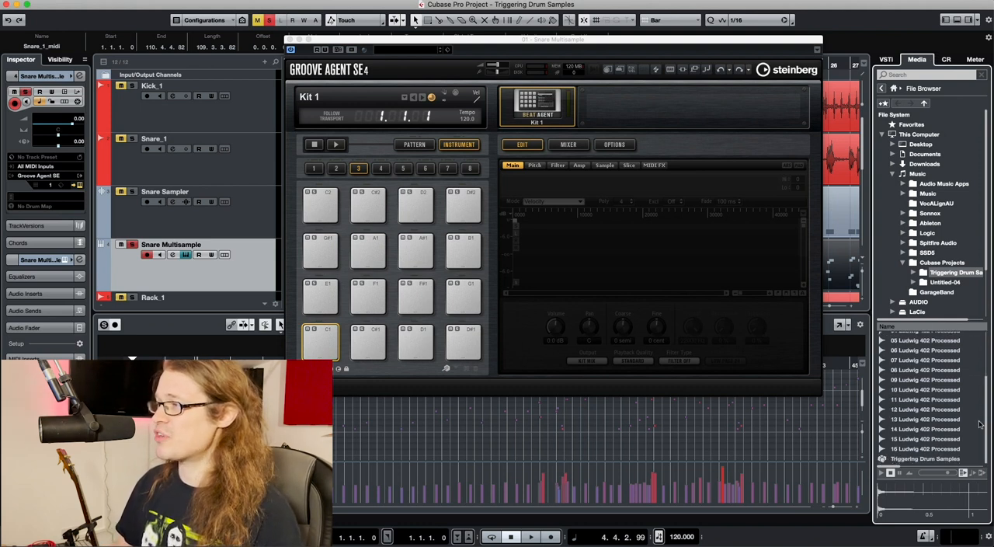
pyautogui.click(932, 449)
pyautogui.scroll(5, 929, 388)
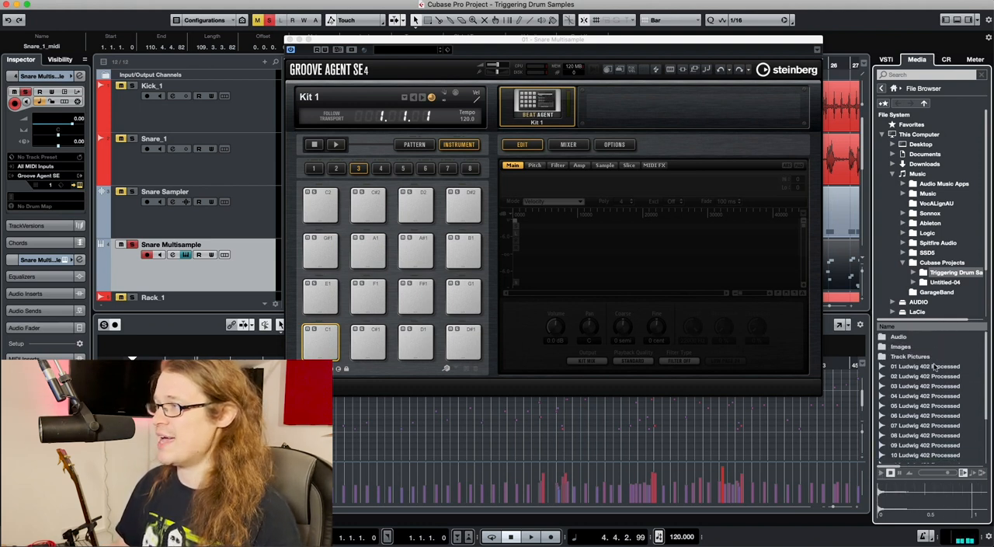
pyautogui.keyDown('shift'); pyautogui.click(929, 373); pyautogui.keyUp('shift')
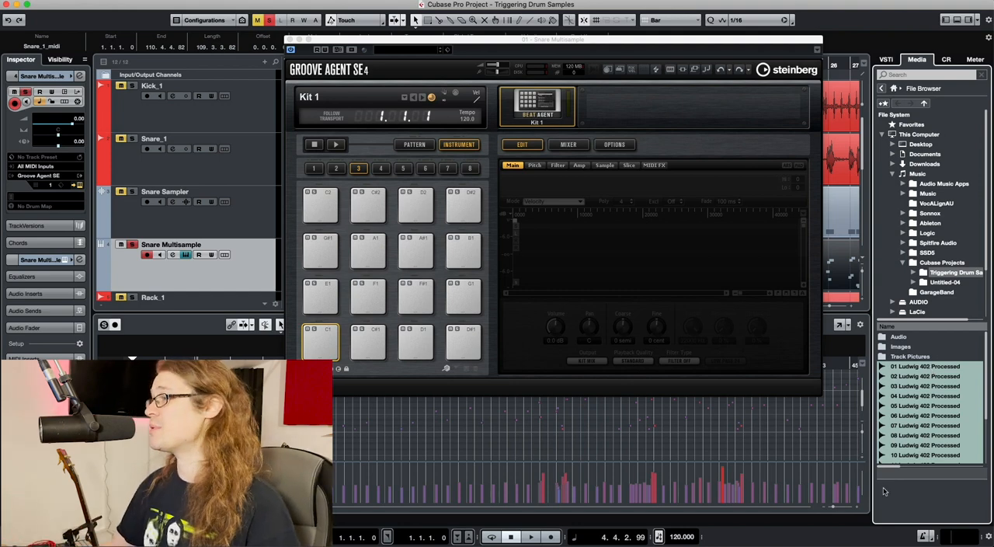
pyautogui.moveTo(892, 369); pyautogui.dragTo(321, 351)
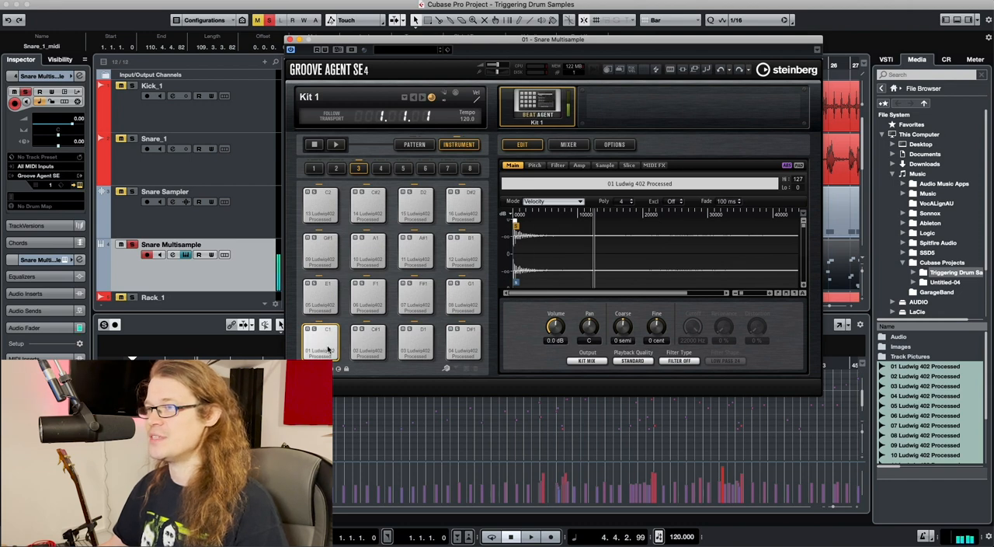
# Audition the loaded snare samples on several Groove Agent SE pads across the grid and close the instrument window
pyautogui.click(416, 243)
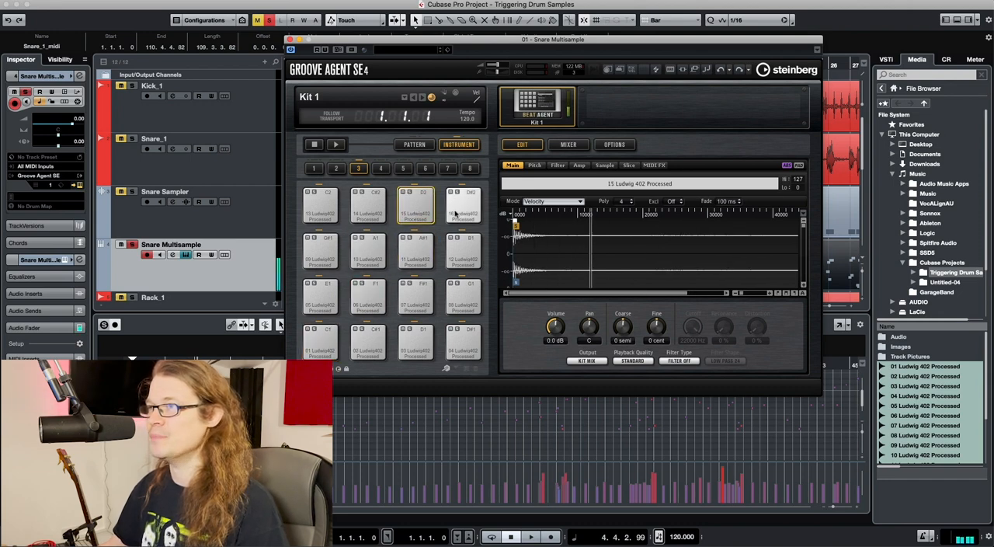
pyautogui.click(367, 247)
pyautogui.click(320, 254)
pyautogui.click(322, 297)
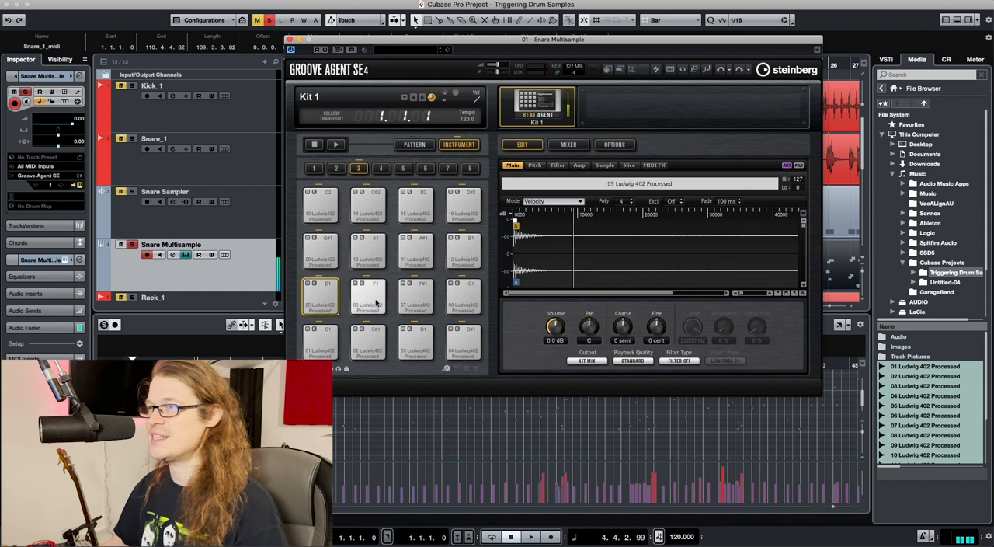
pyautogui.click(375, 300)
pyautogui.click(415, 298)
pyautogui.click(471, 303)
pyautogui.click(465, 339)
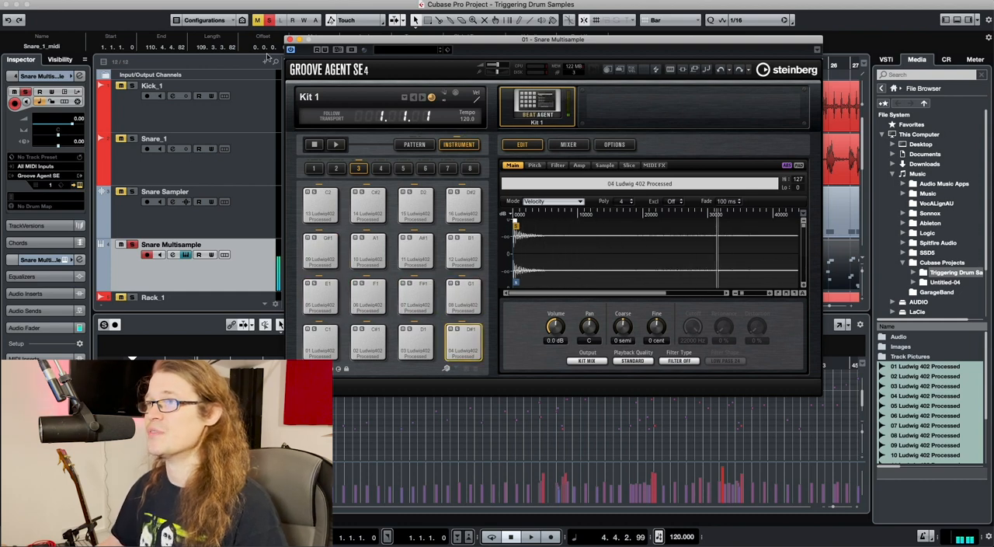
pyautogui.click(291, 39)
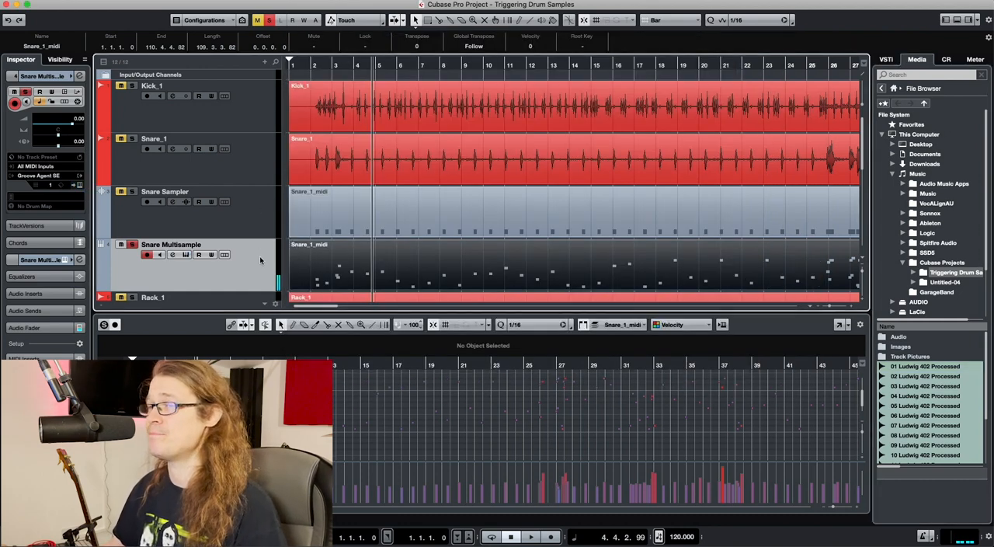
# Play the soloed Snare Multisample track from bar 2 to hear the randomized samples on their own
pyautogui.click(131, 243)
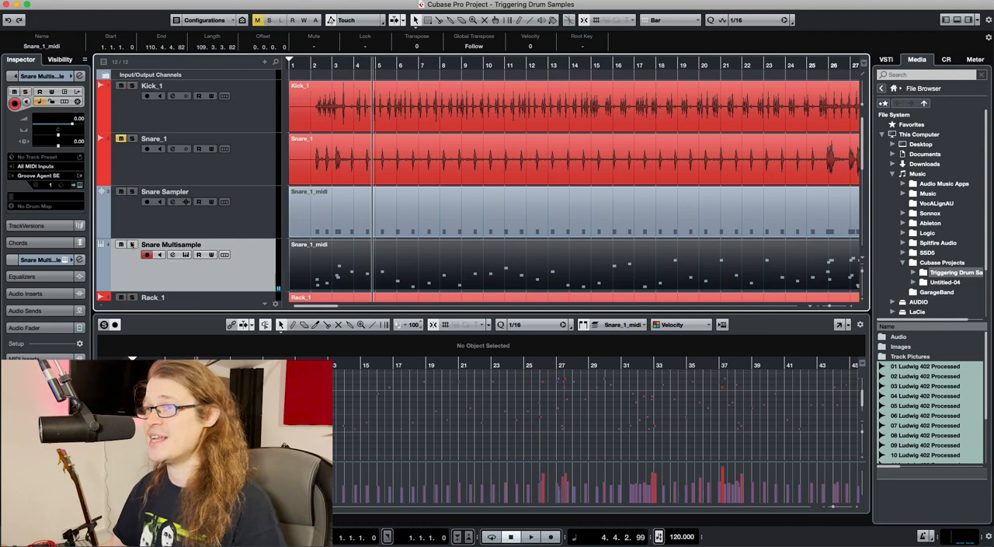
pyautogui.click(132, 244)
pyautogui.press('Home')
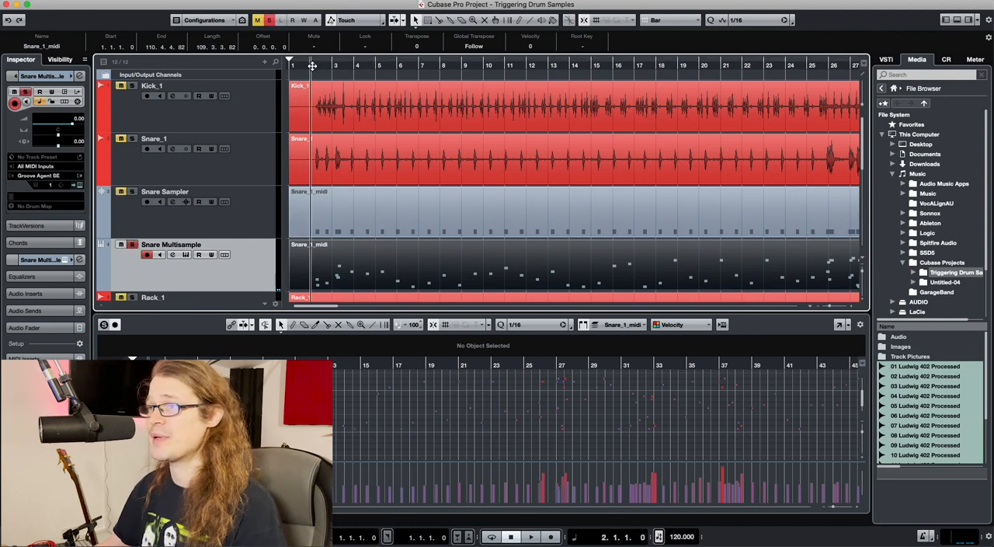
pyautogui.press('space')
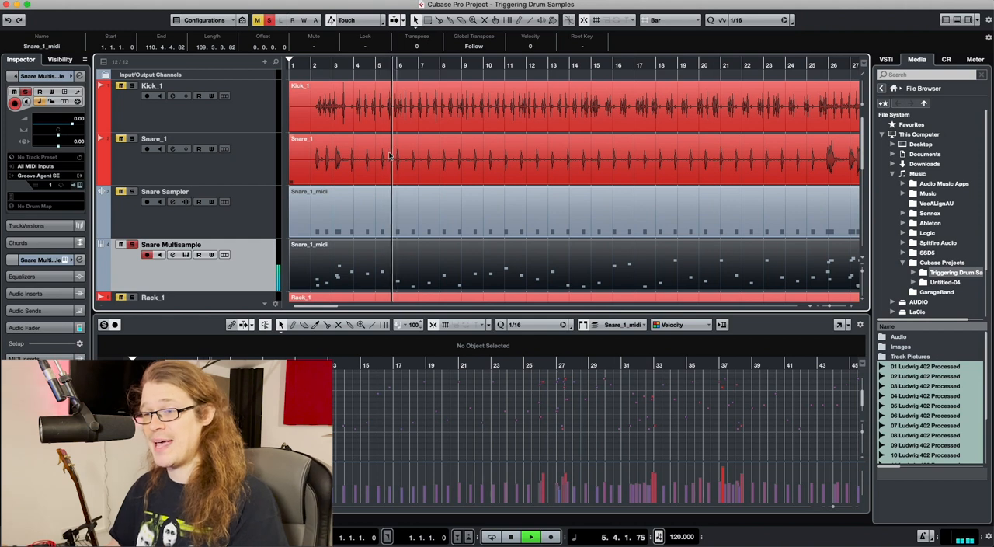
pyautogui.press('space')
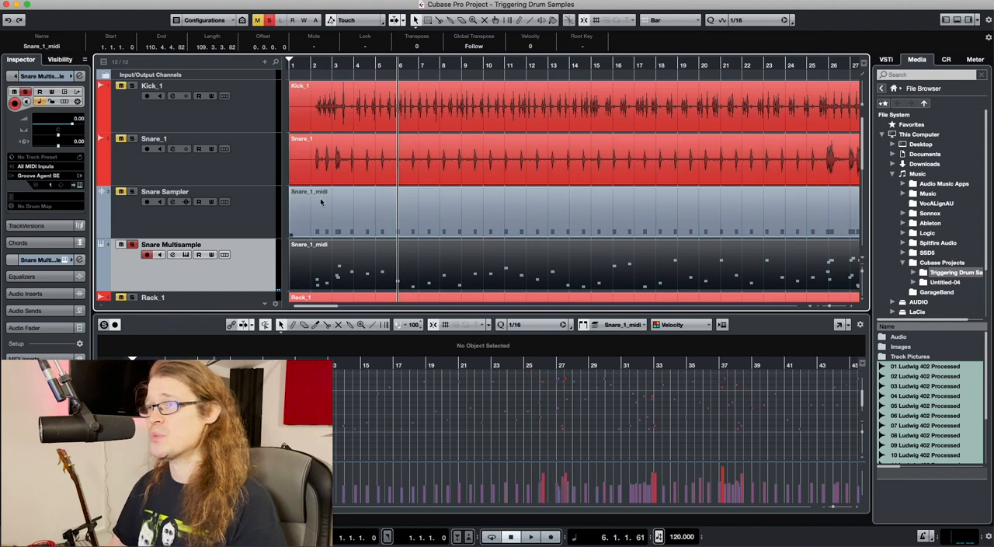
# Unsolo Snare Multisample and play it together with the rest of the drum kit, replaying from about bar 2
pyautogui.click(132, 244)
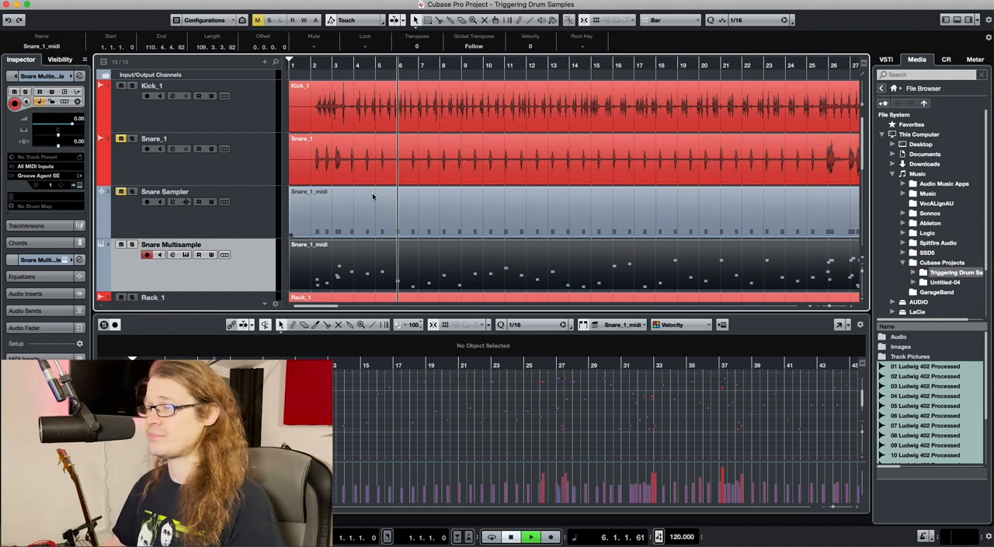
pyautogui.press('space')
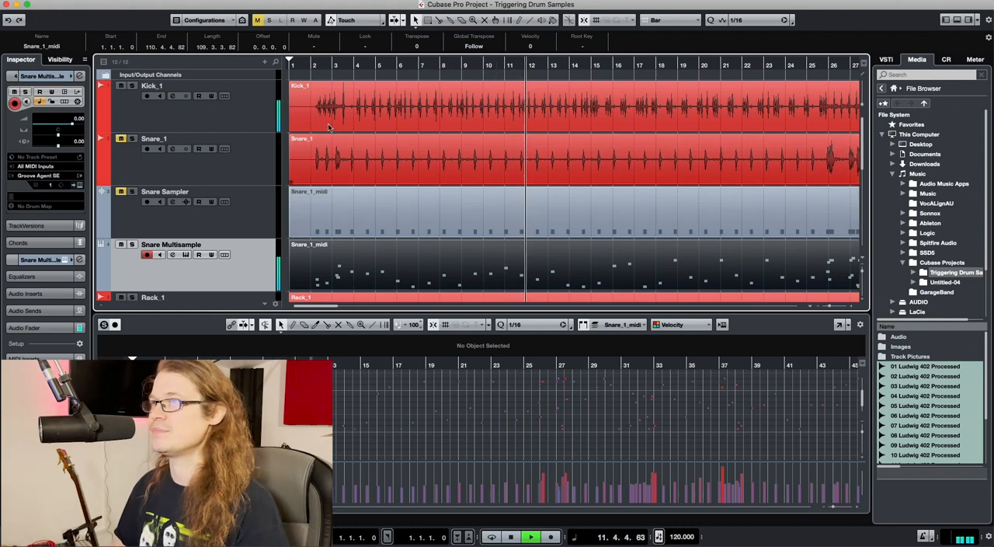
pyautogui.click(309, 66)
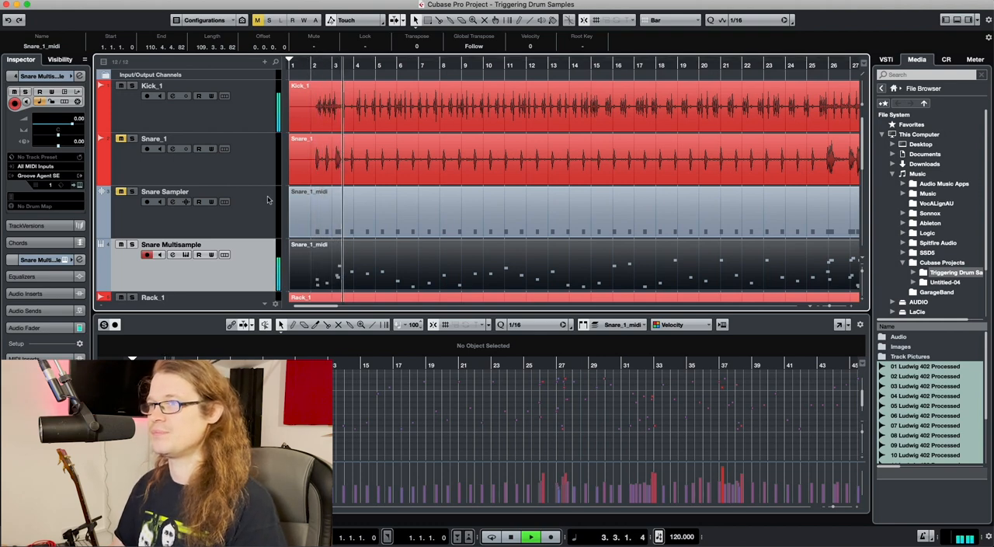
pyautogui.press('space')
# Mute Snare Multisample, unmute Snare Sampler and play the kit from bar 2 to hear the single-sample snare
pyautogui.click(121, 245)
pyautogui.click(121, 192)
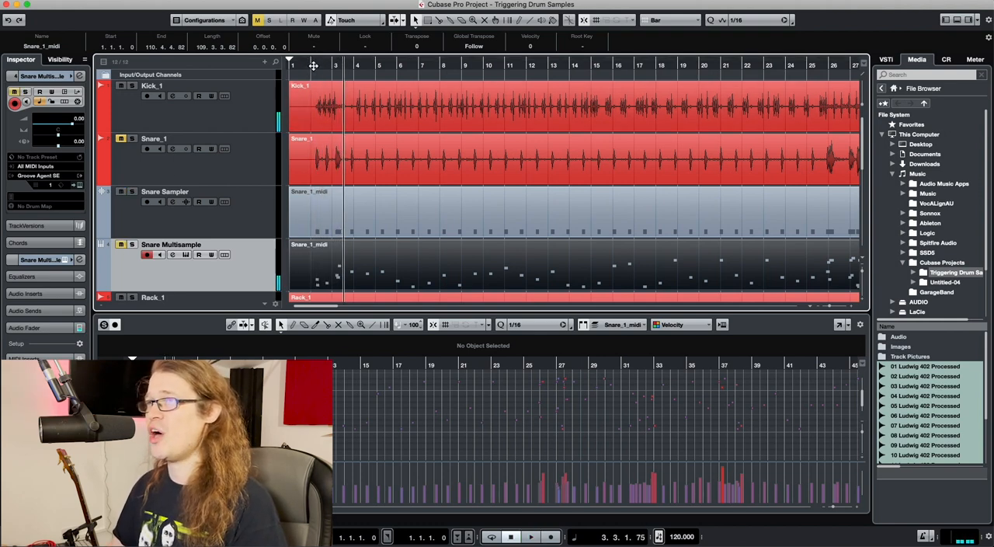
pyautogui.moveTo(312, 66); pyautogui.dragTo(313, 68)
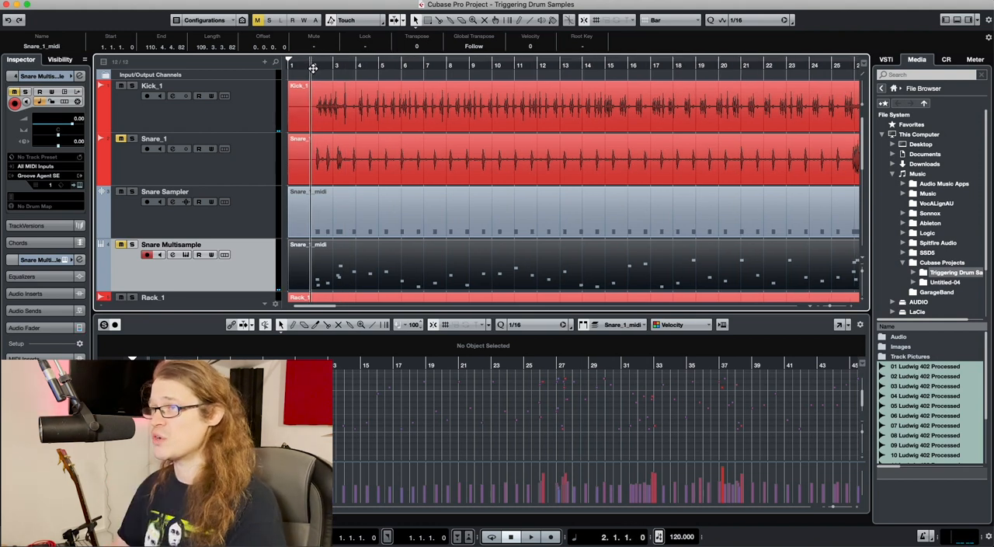
pyautogui.press('space')
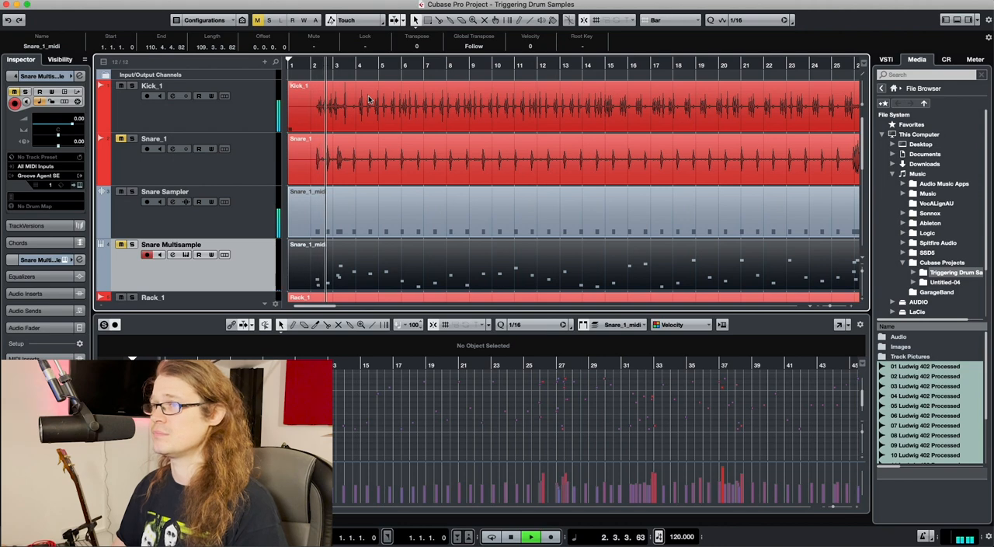
pyautogui.press('space')
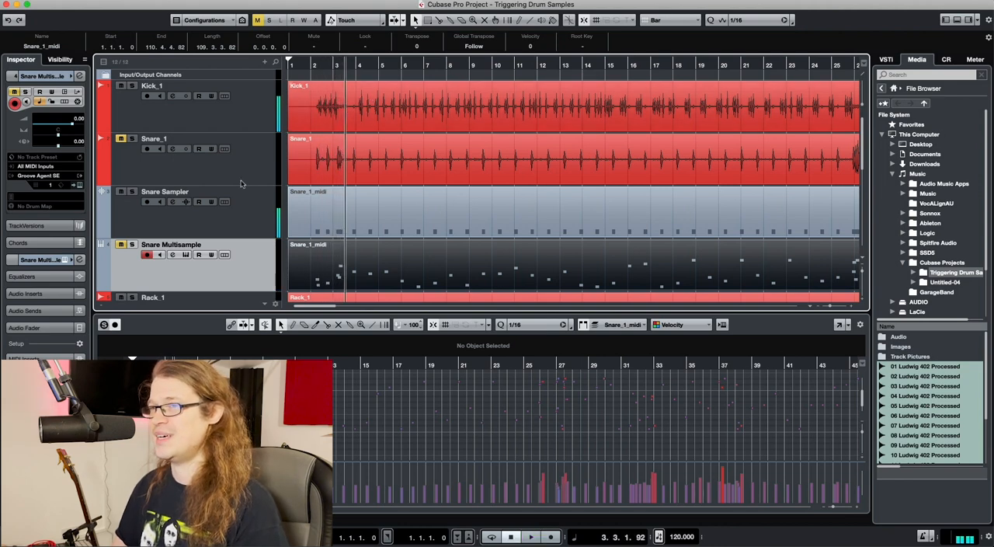
# Solo Snare Sampler and play the fill from bar 3
pyautogui.click(132, 191)
pyautogui.click(336, 65)
pyautogui.press('space')
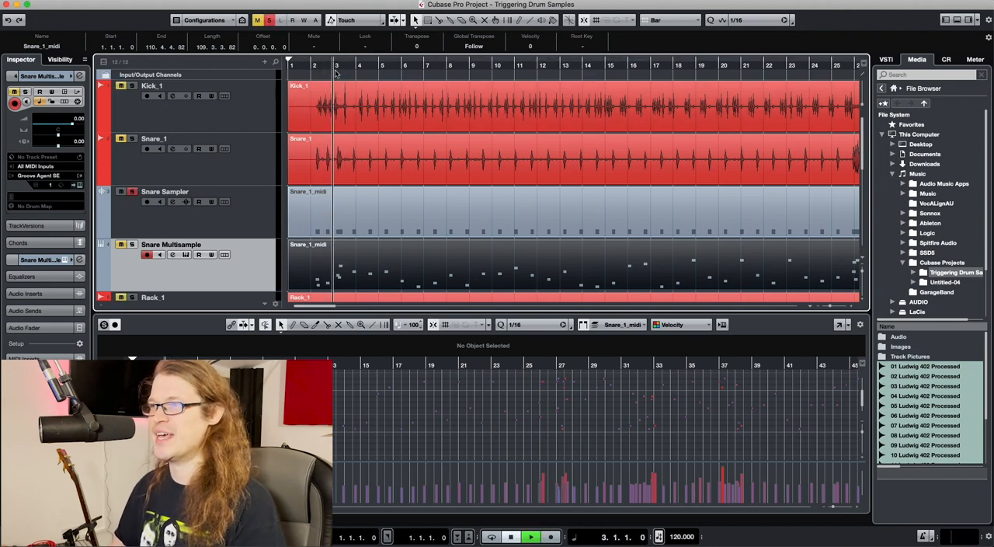
pyautogui.press('space')
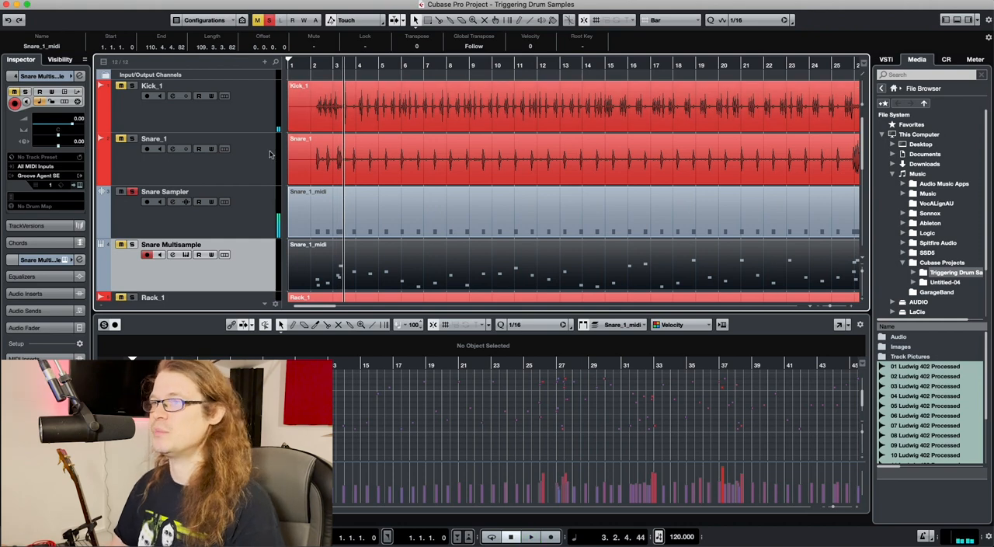
# Switch the solo to Snare Multisample, play the same bar 3 fill for comparison, and unsolo the track
pyautogui.click(133, 245)
pyautogui.click(133, 191)
pyautogui.click(335, 66)
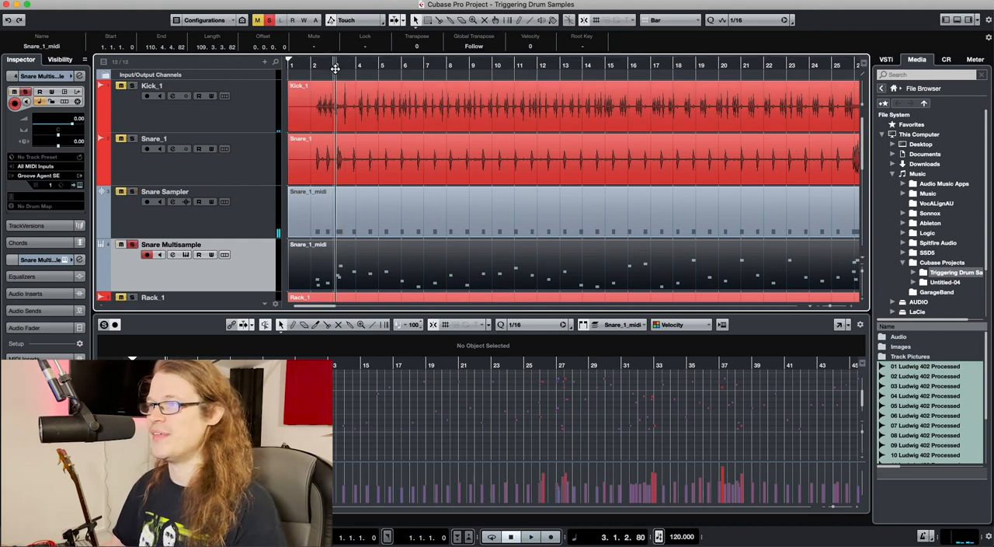
pyautogui.press('space')
pyautogui.press('space')
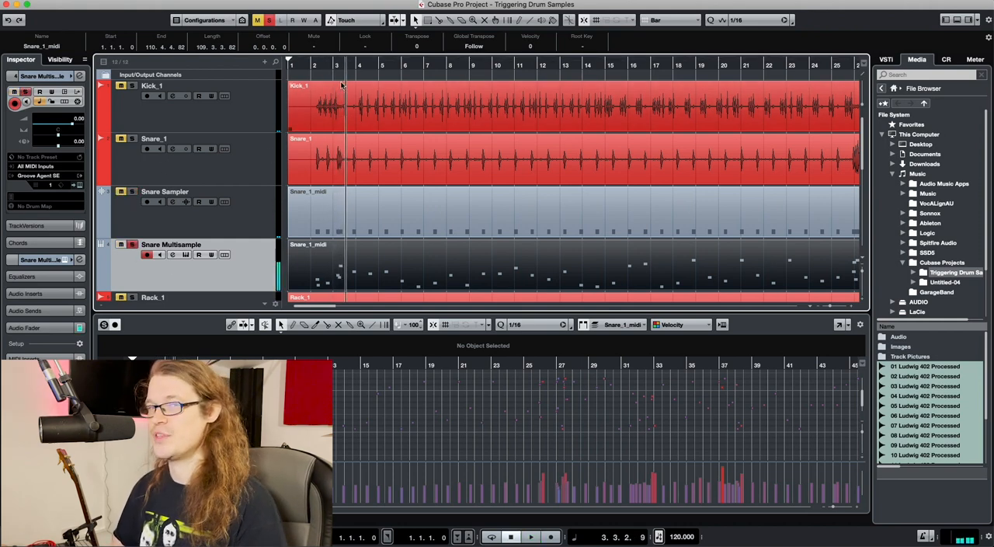
pyautogui.click(132, 245)
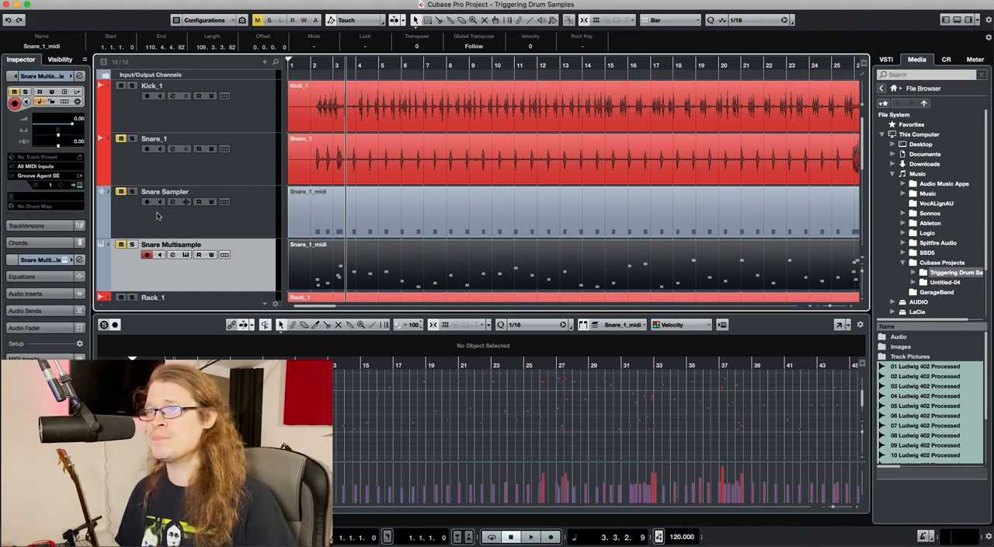
# Reopen Groove Agent SE for Snare Multisample and locate the Logical Editor command without running it
pyautogui.click(78, 185)
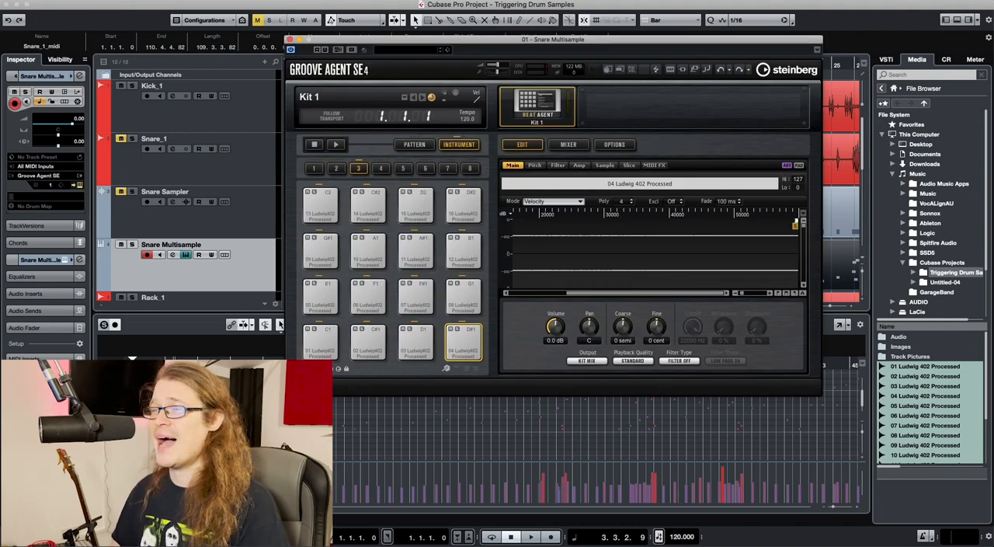
pyautogui.click(175, 1)
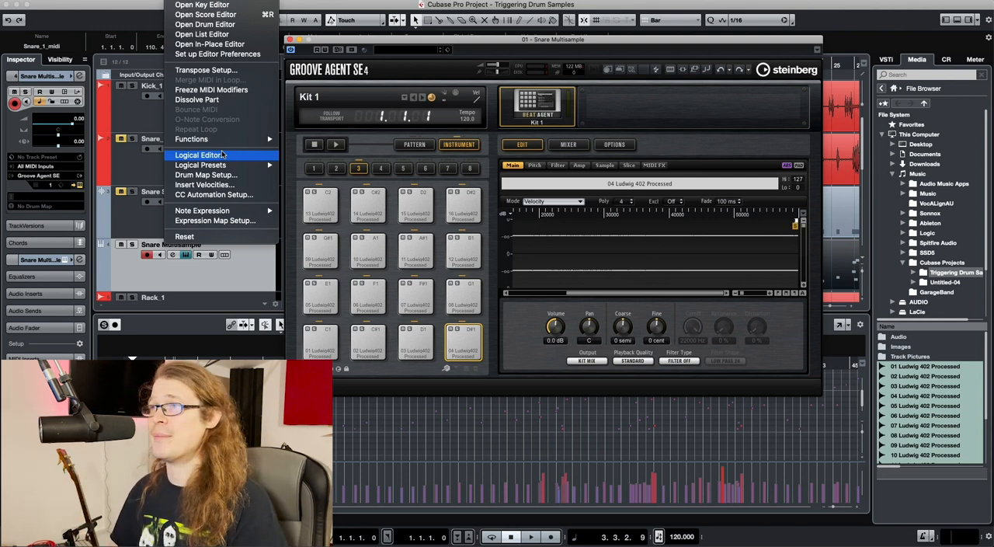
pyautogui.click(487, 49)
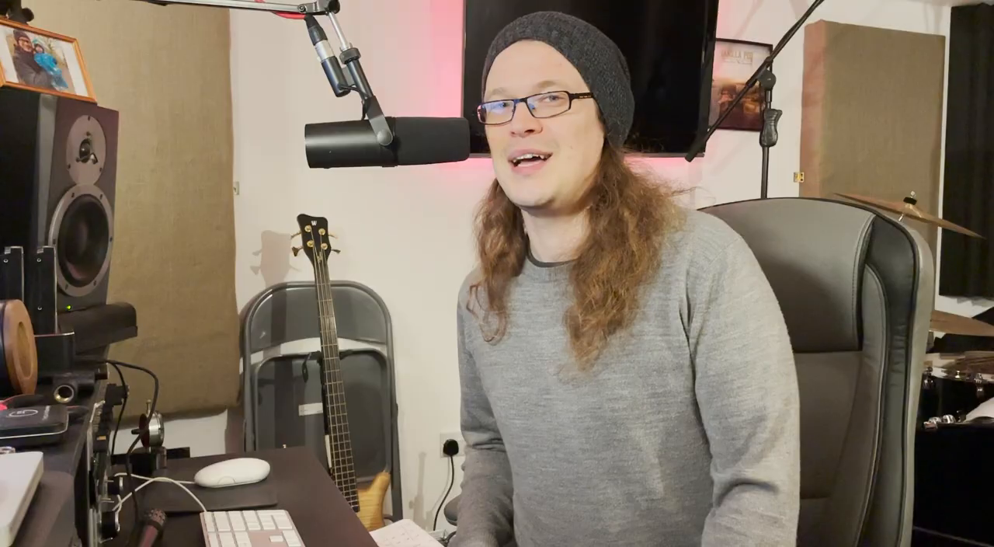